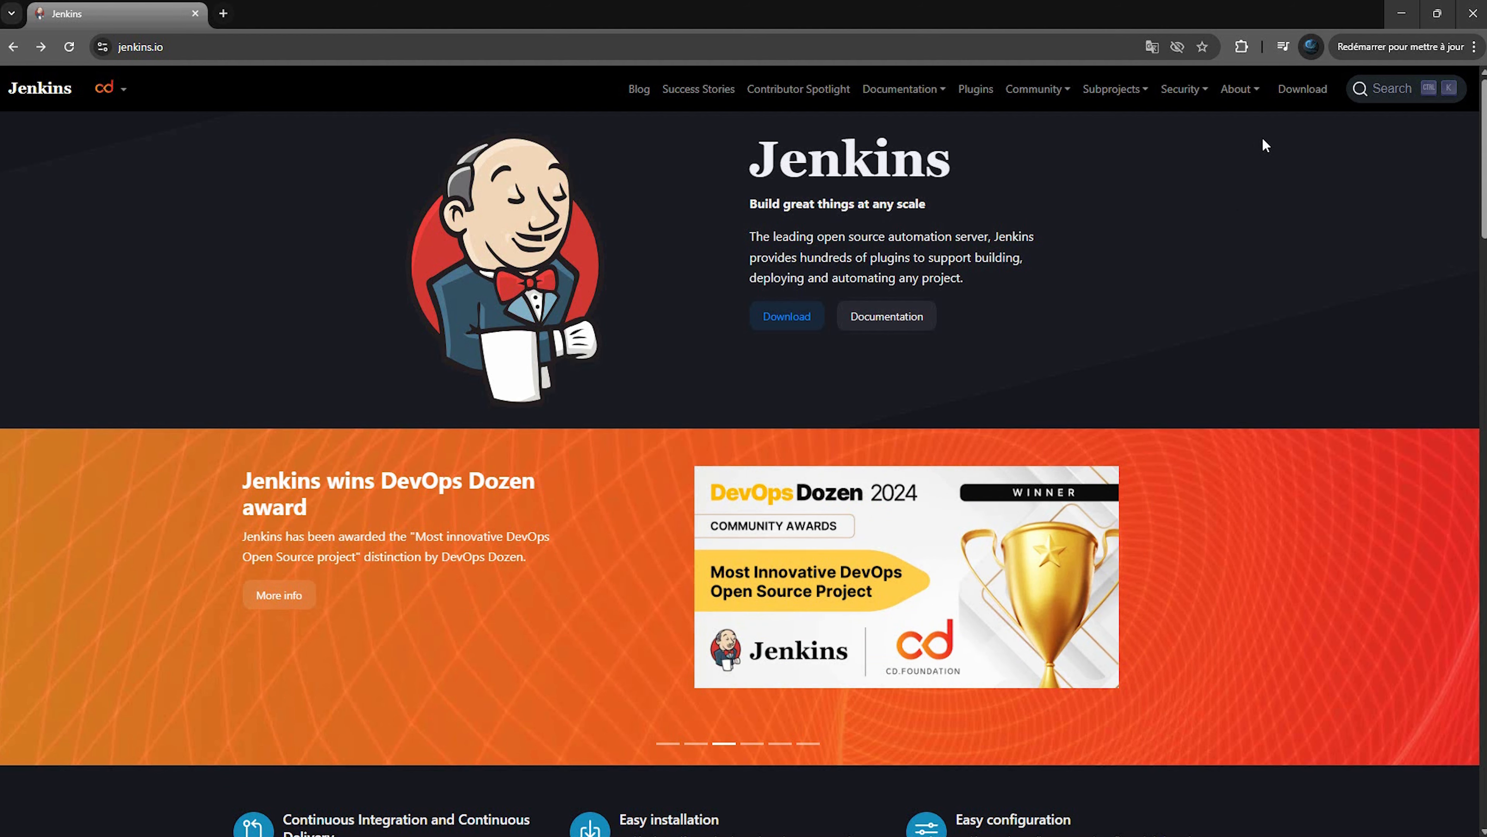
# Go to the jenkins.io download page and scroll to the 2.492.3 LTS and 2.507 platform package lists
pyautogui.click(1303, 90)
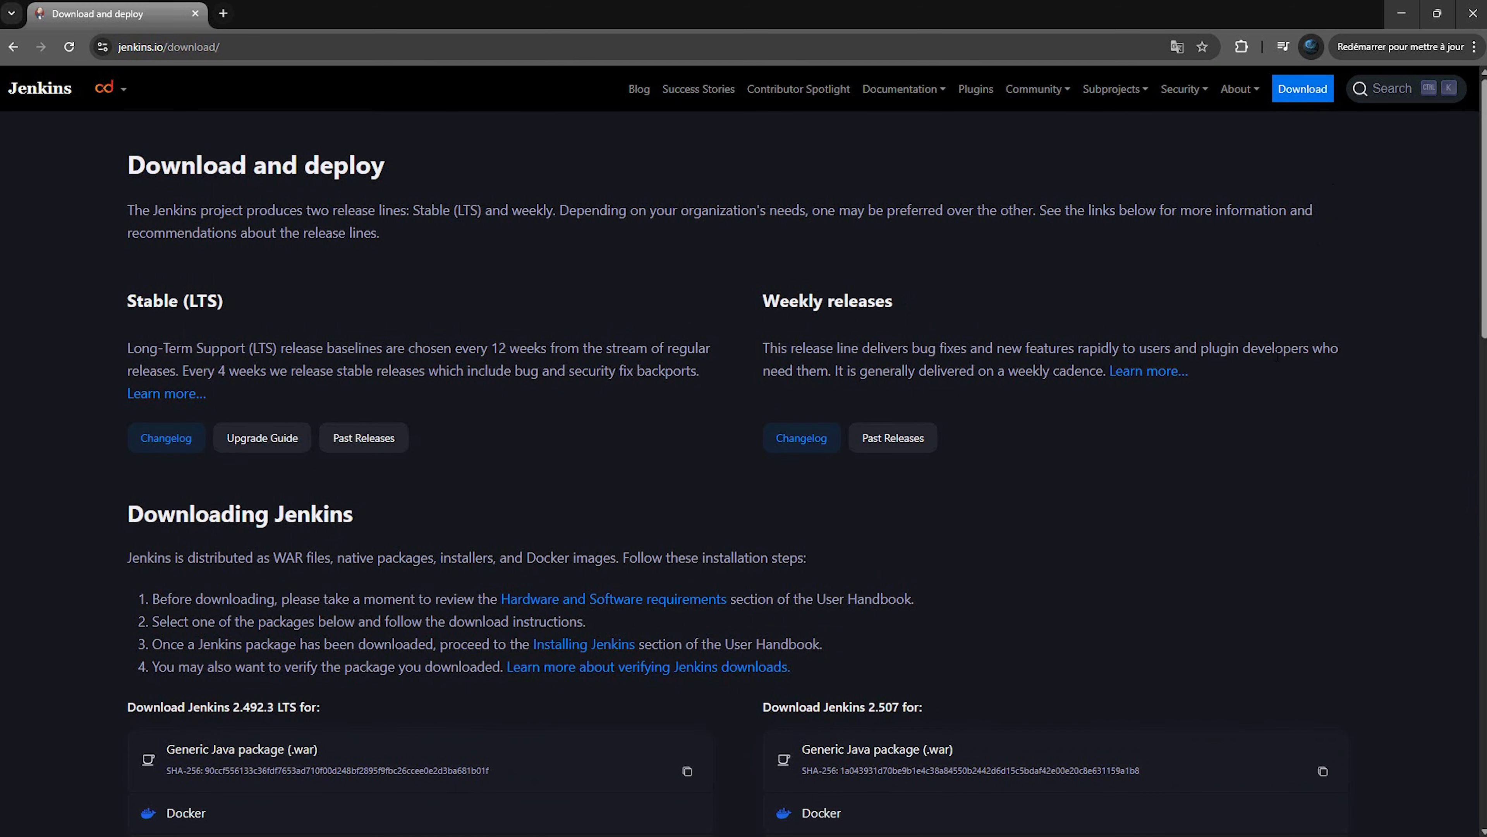
pyautogui.scroll(-7, 1262, 407)
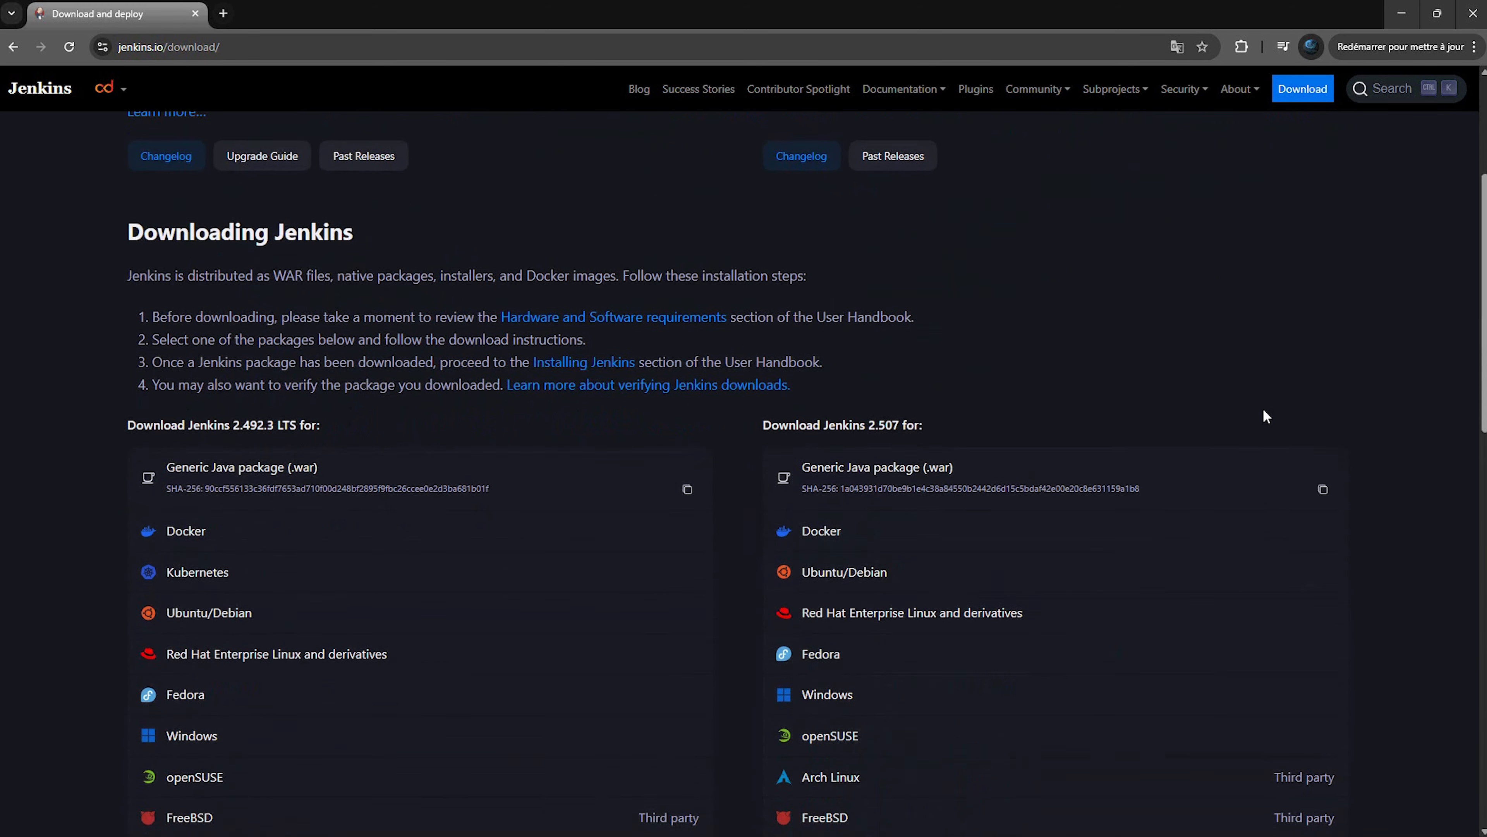
pyautogui.scroll(-3, 1288, 415)
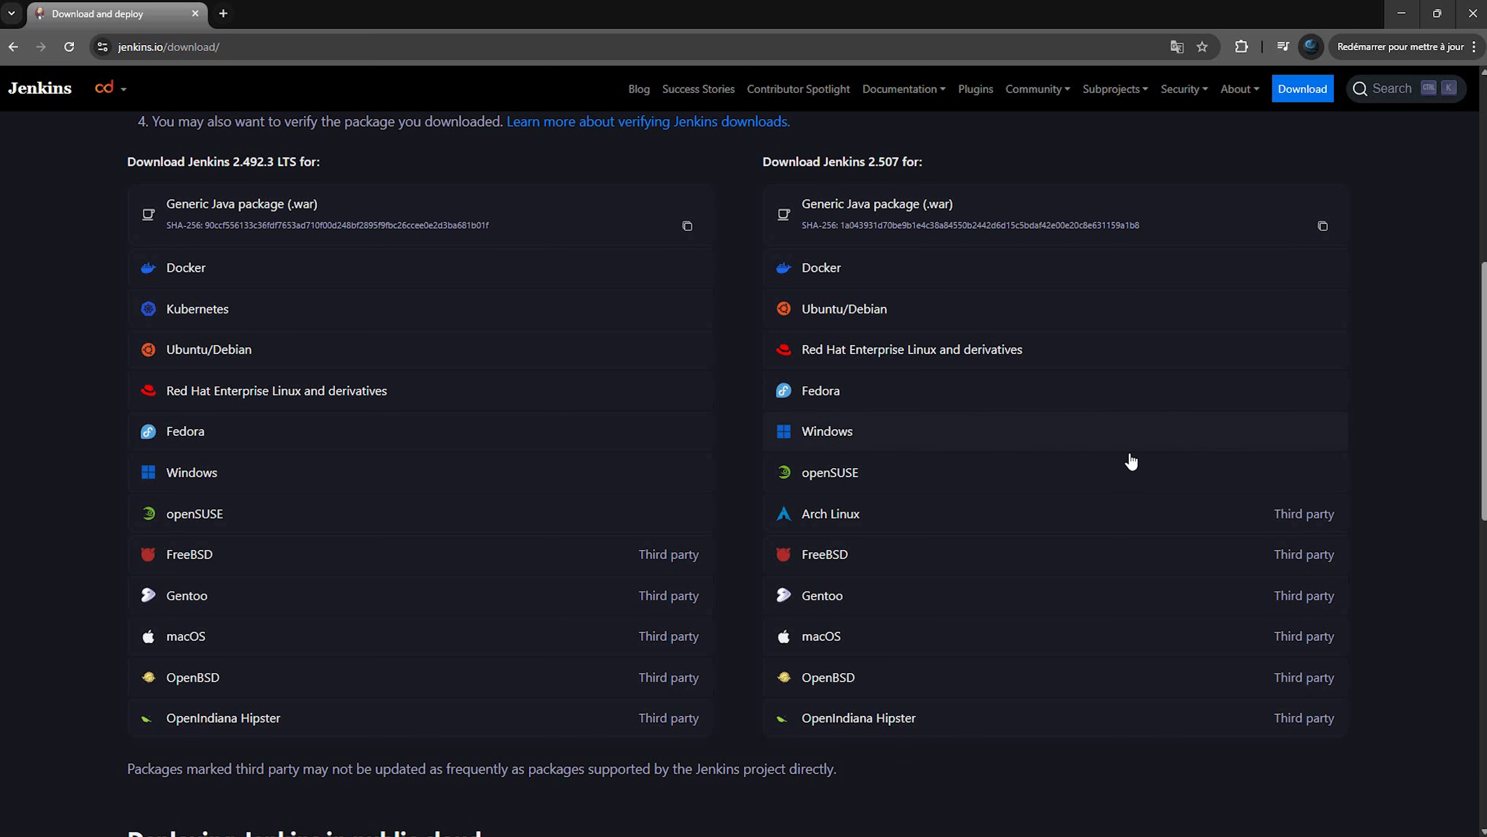
# Download the LTS Windows installer jenkins.msi and run it from Chrome's downloads list
pyautogui.click(210, 476)
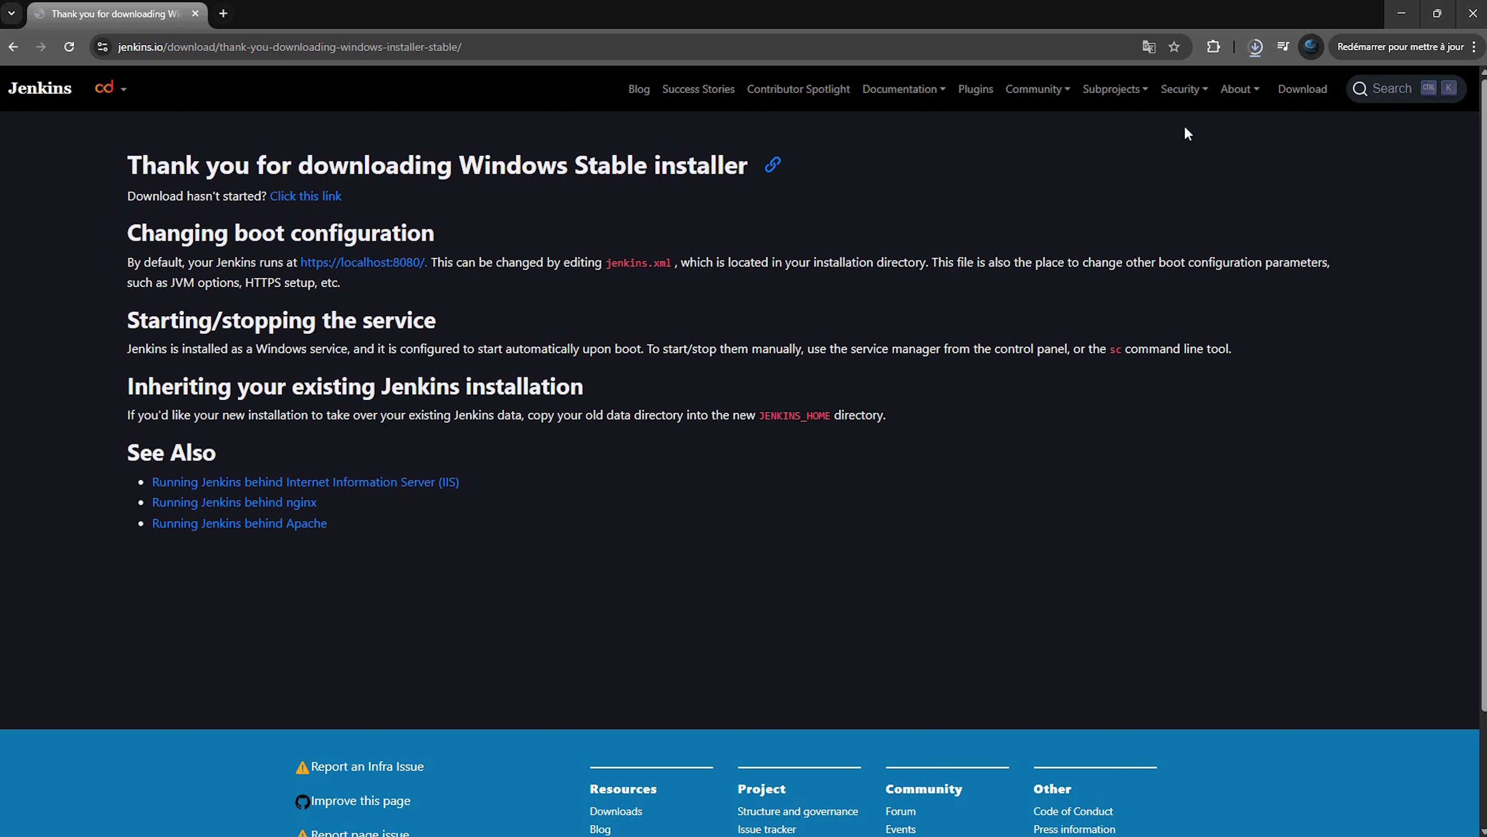
pyautogui.click(1255, 46)
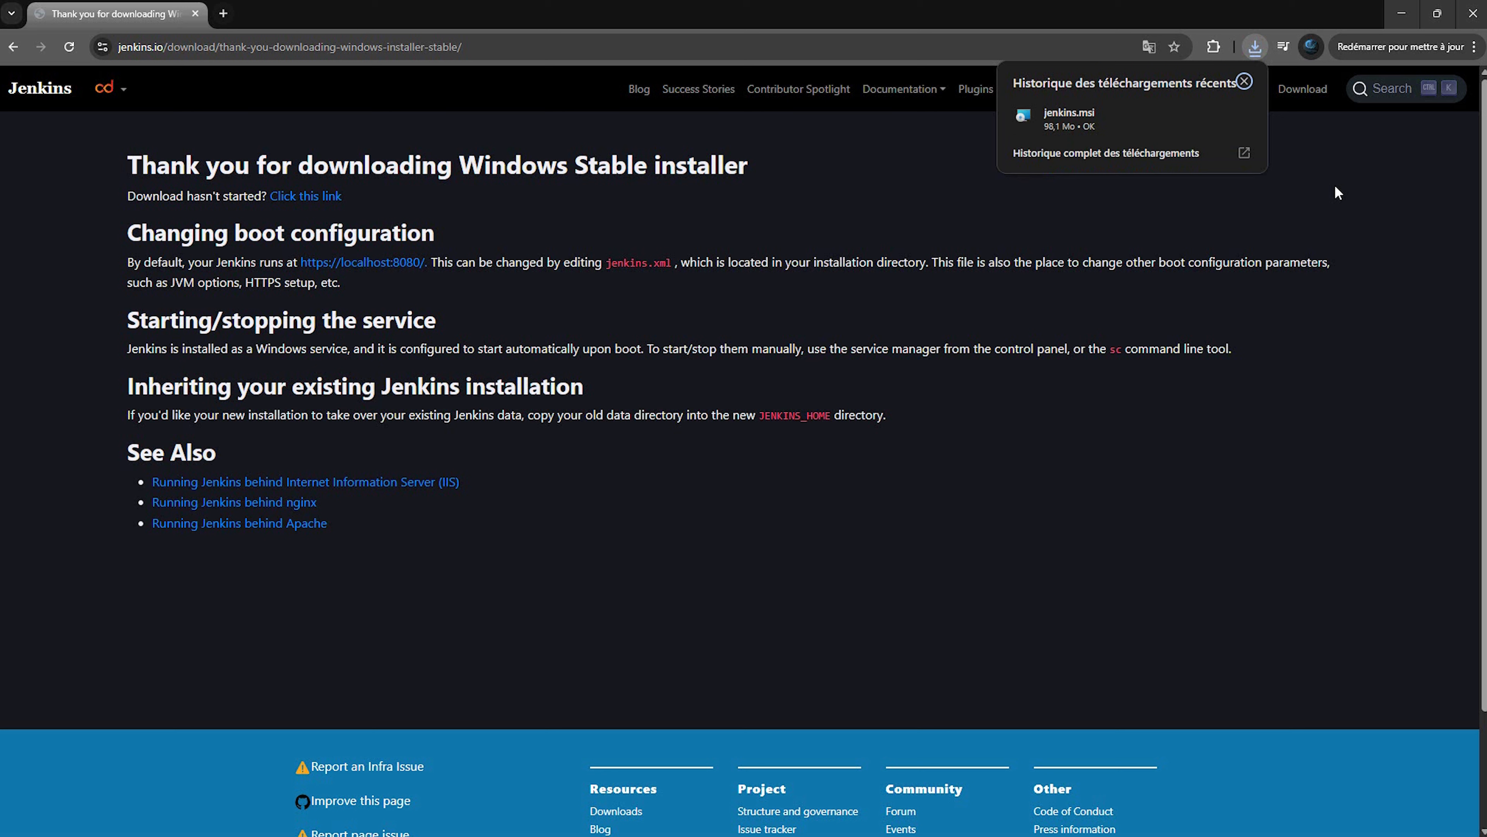
pyautogui.click(1066, 114)
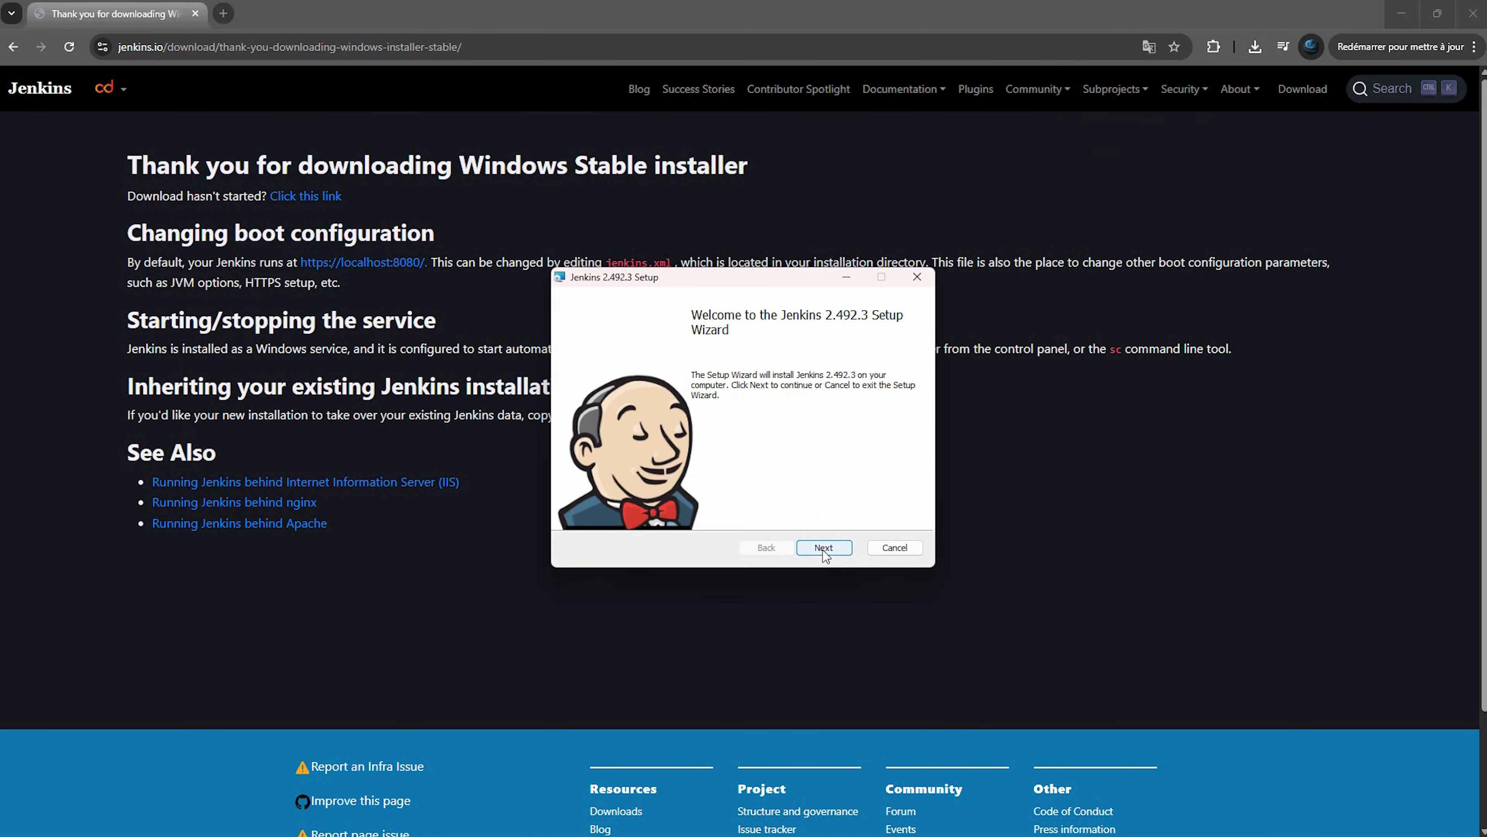
# Keep the default install folder and run the Jenkins service as LocalSystem
pyautogui.click(824, 548)
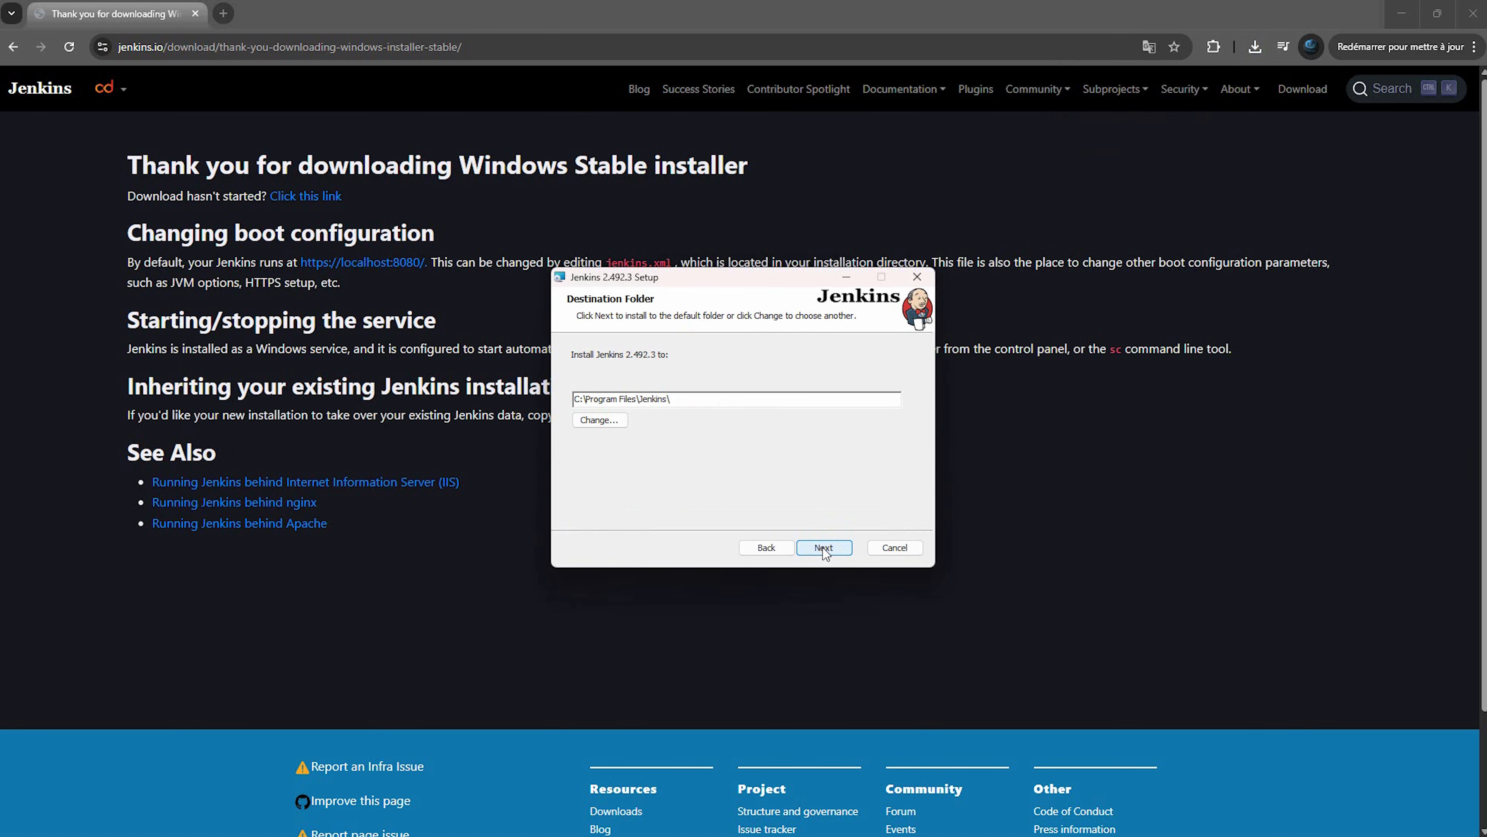
pyautogui.click(824, 549)
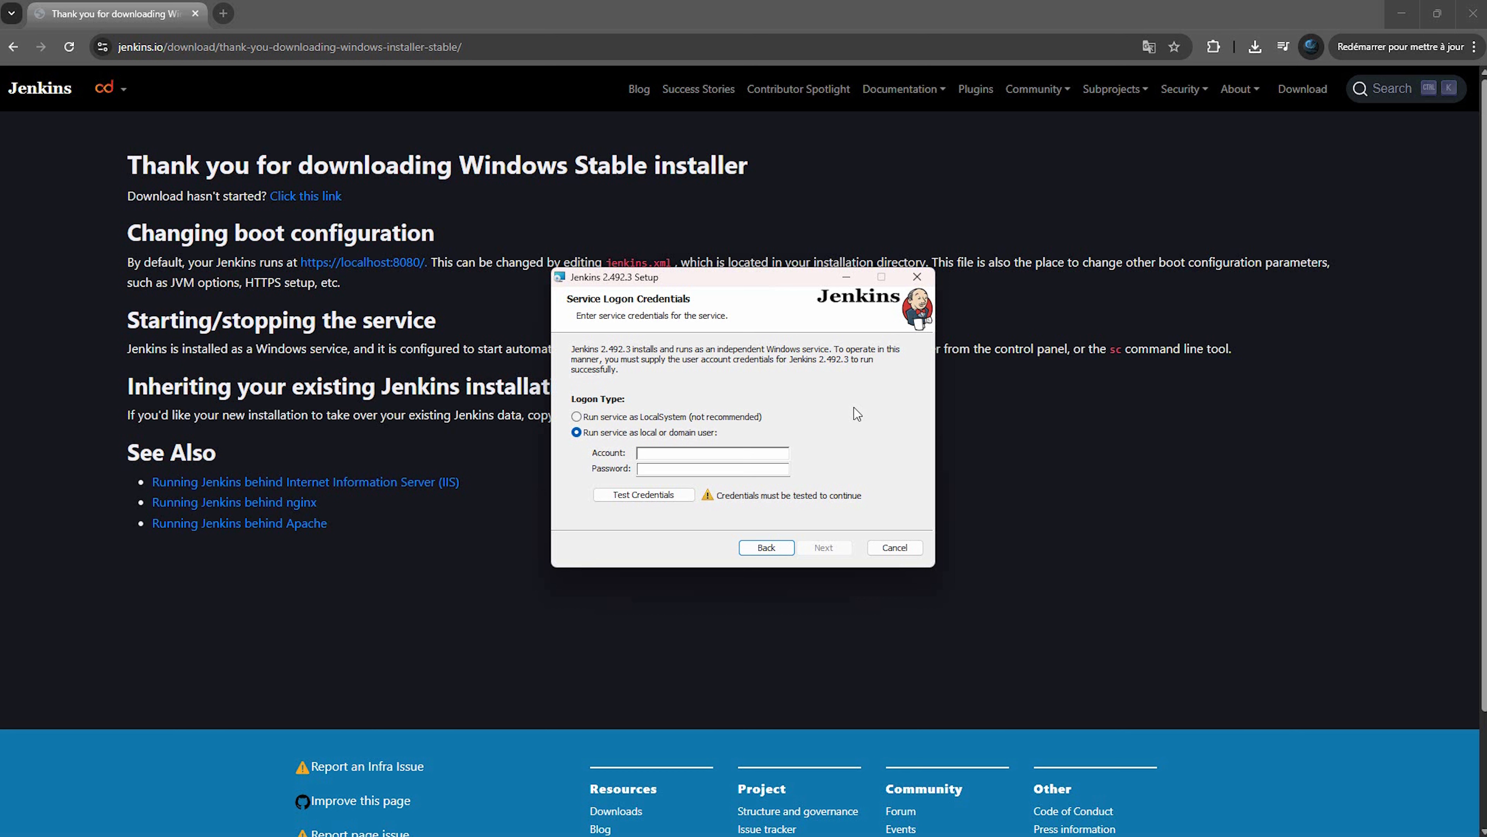
pyautogui.click(605, 416)
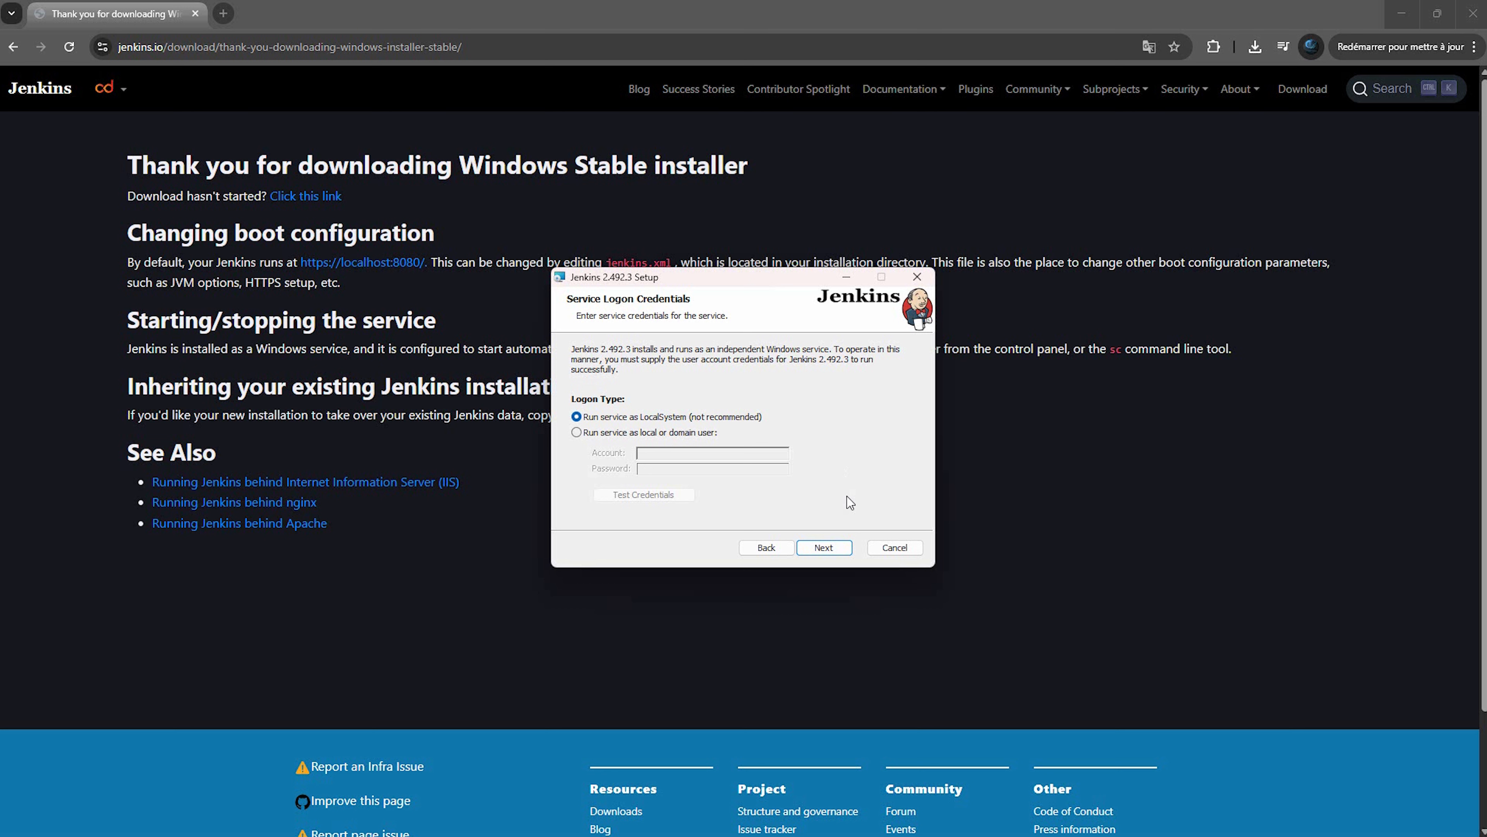
pyautogui.click(843, 547)
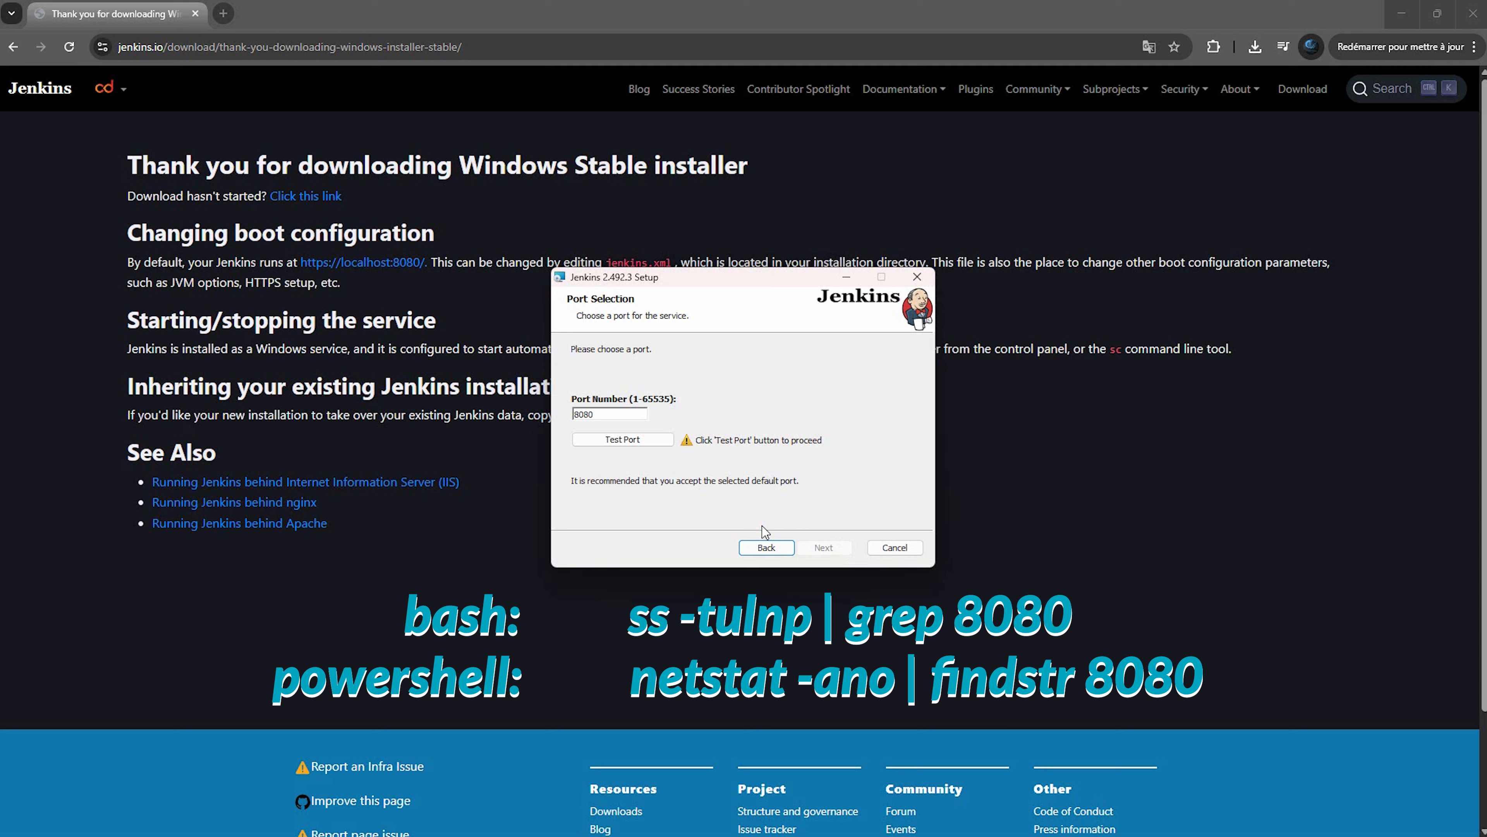
# Confirm port 8080 is free and set the Java home to C:\Program Files\Java\jdk-21\
pyautogui.click(673, 442)
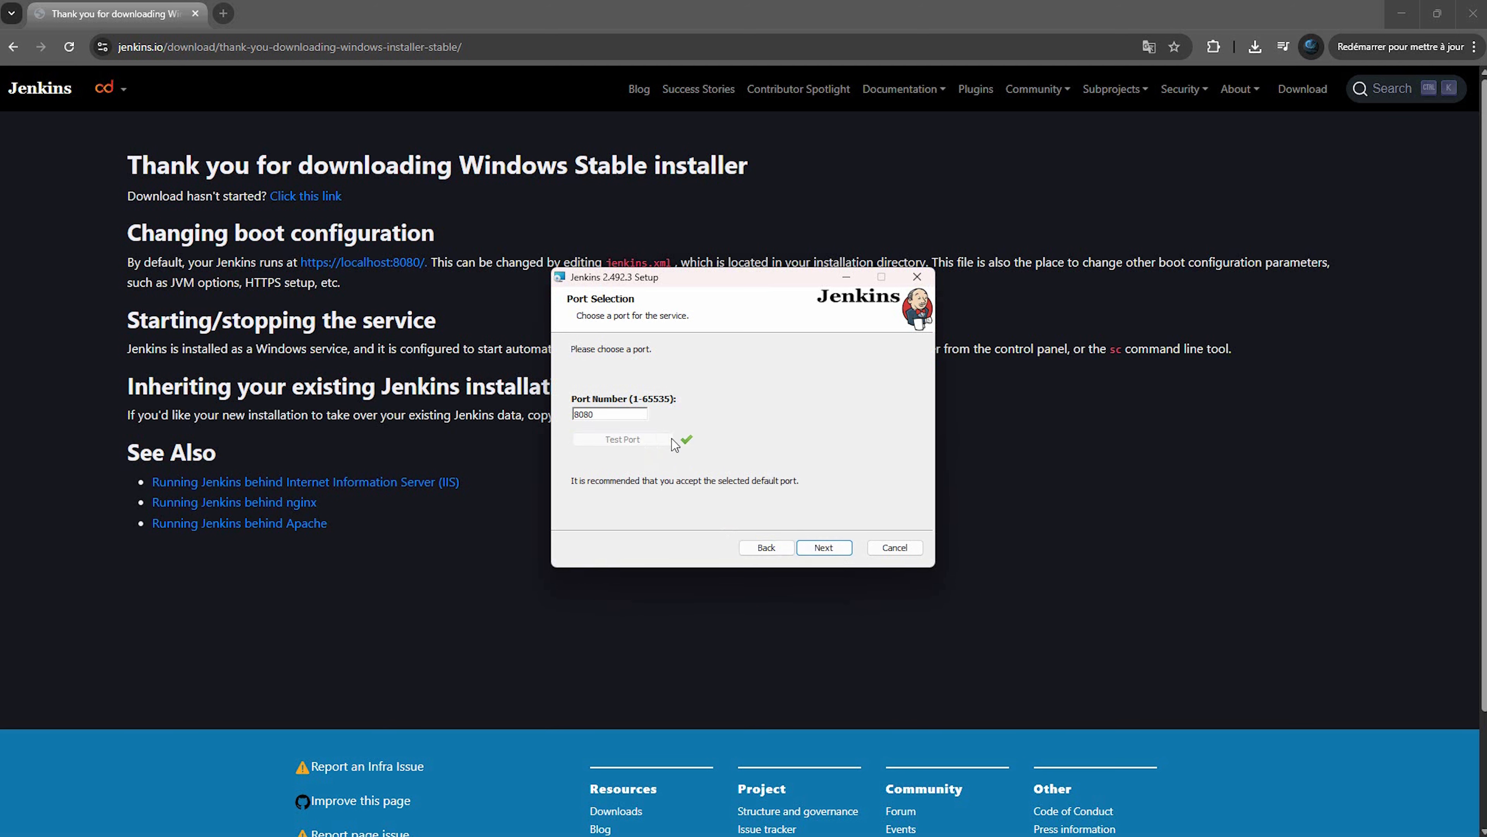
pyautogui.click(827, 549)
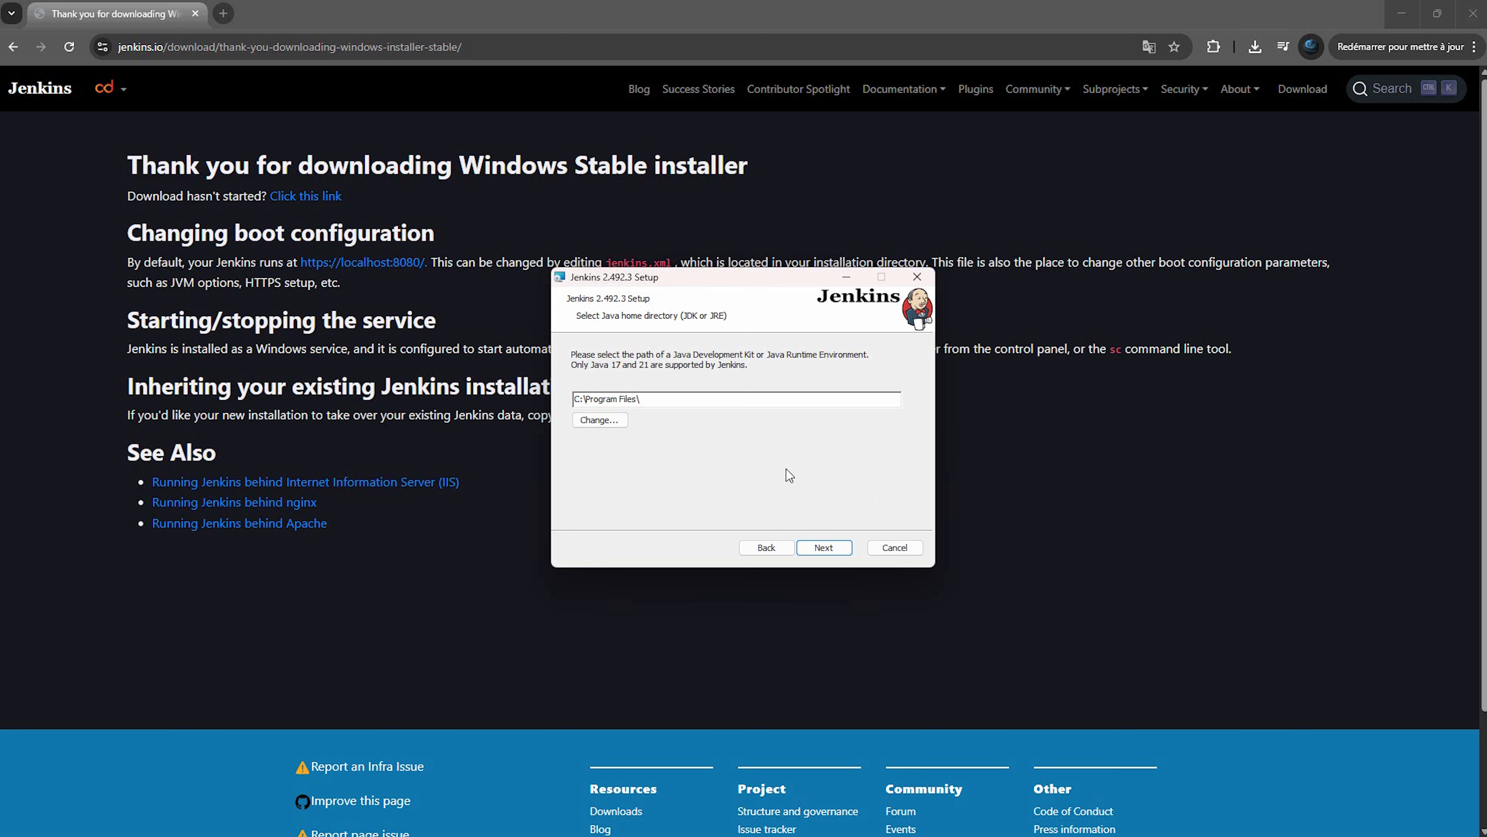
pyautogui.click(603, 420)
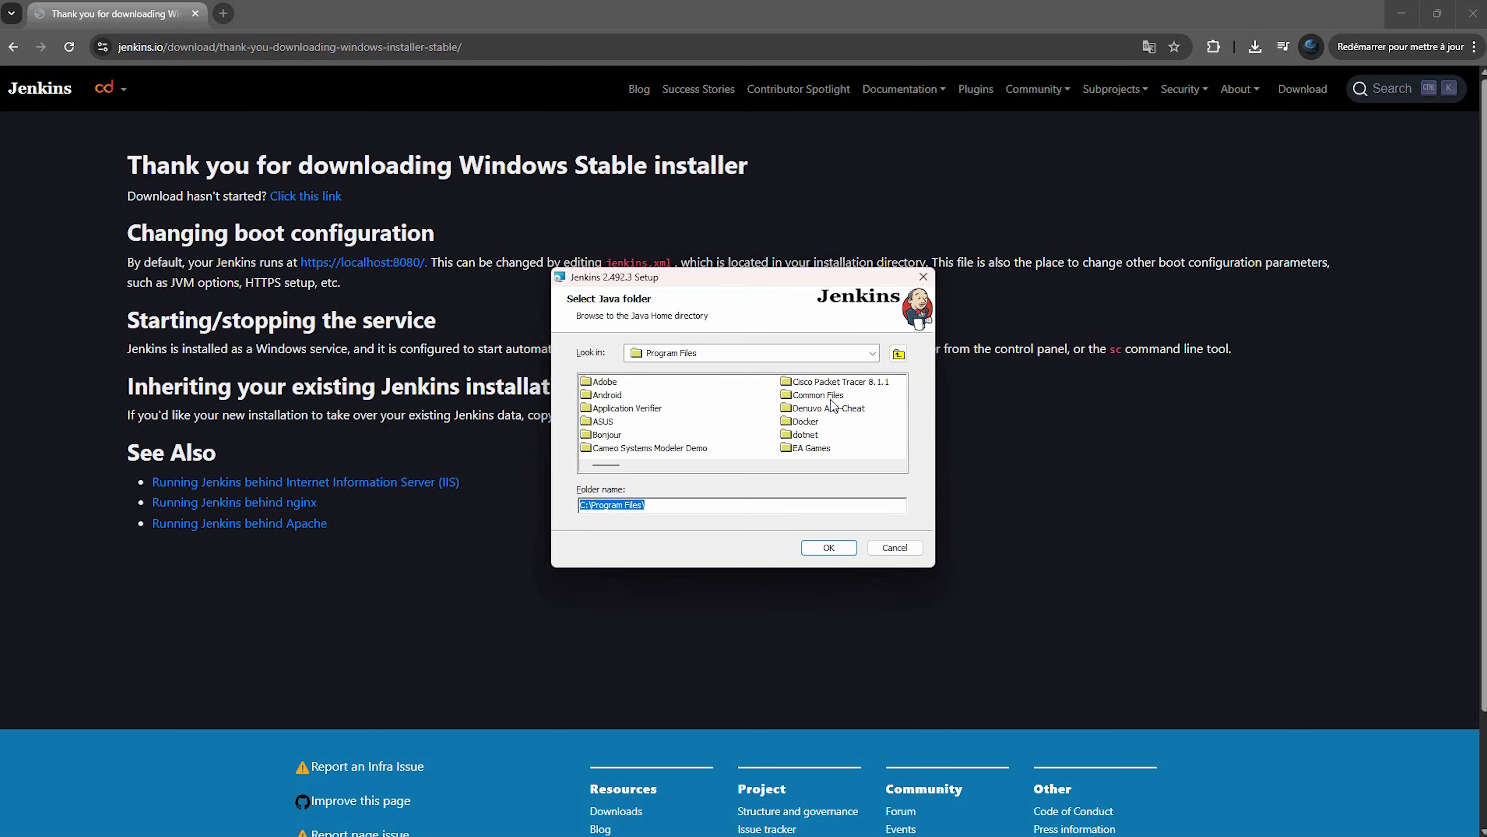
pyautogui.scroll(-1, 834, 407)
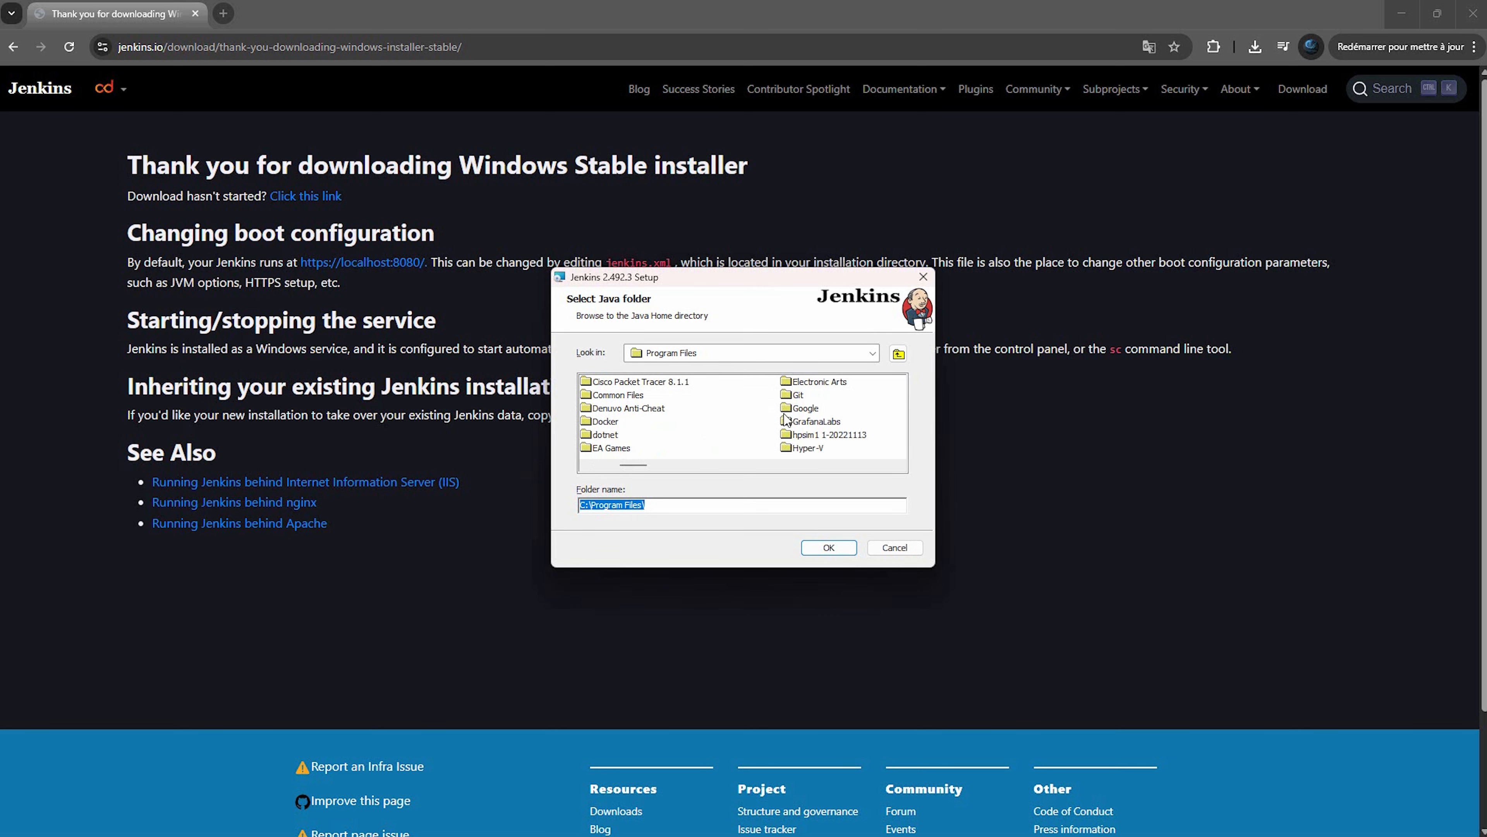
pyautogui.scroll(-1, 800, 415)
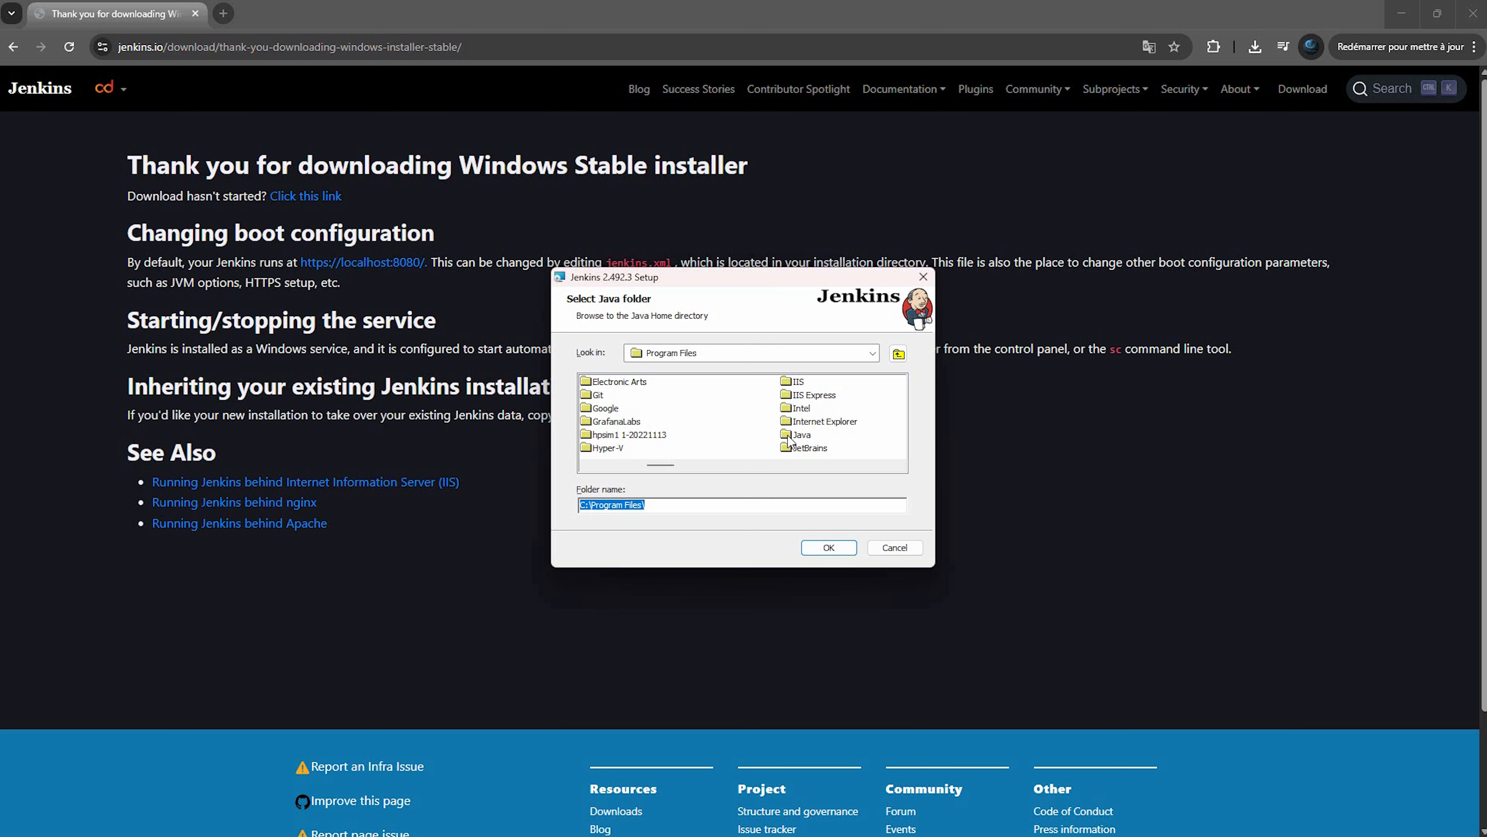
pyautogui.click(790, 440)
pyautogui.doubleClick(790, 437)
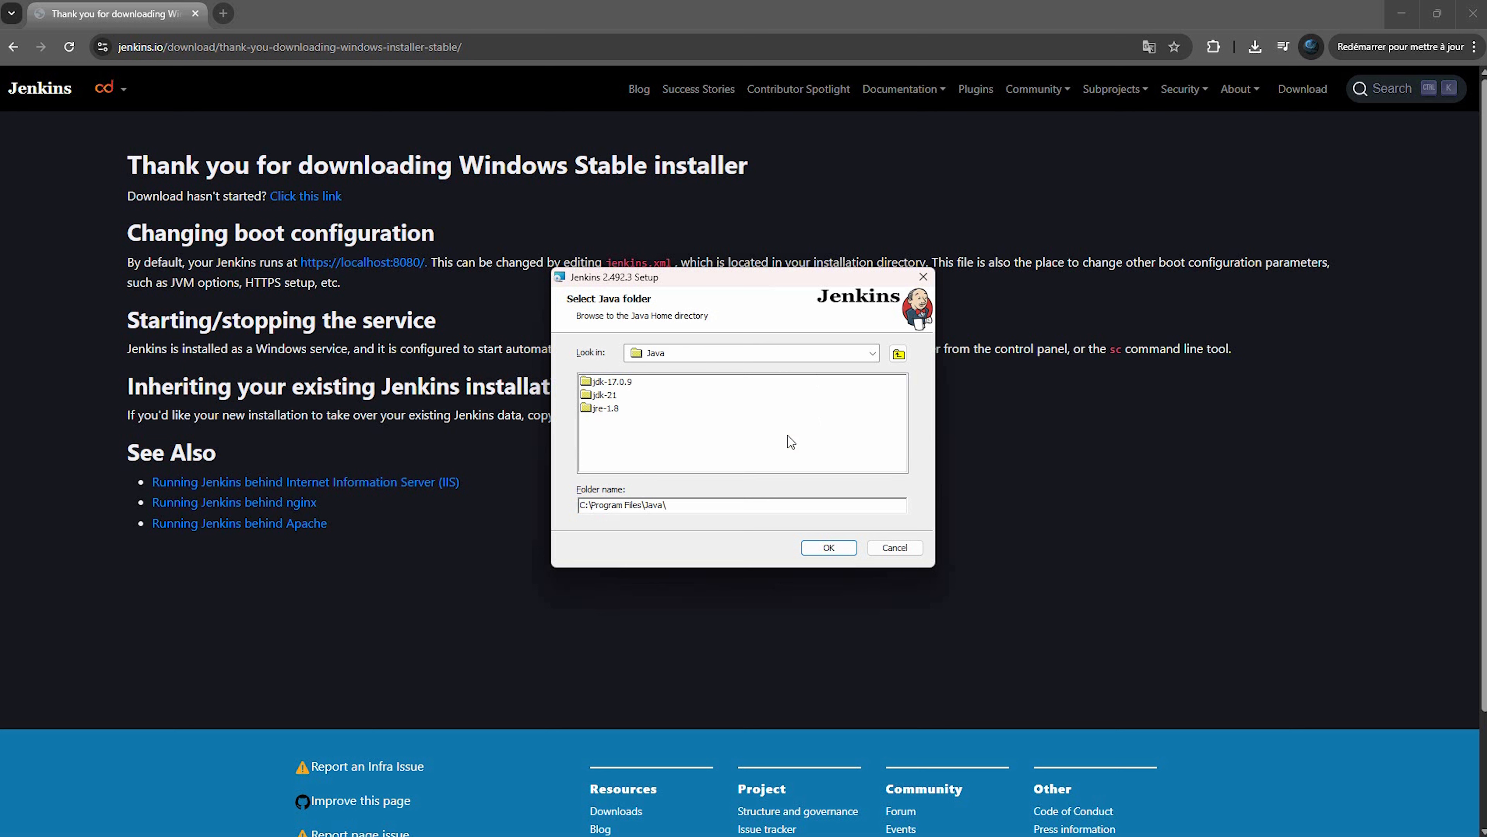
pyautogui.doubleClick(603, 395)
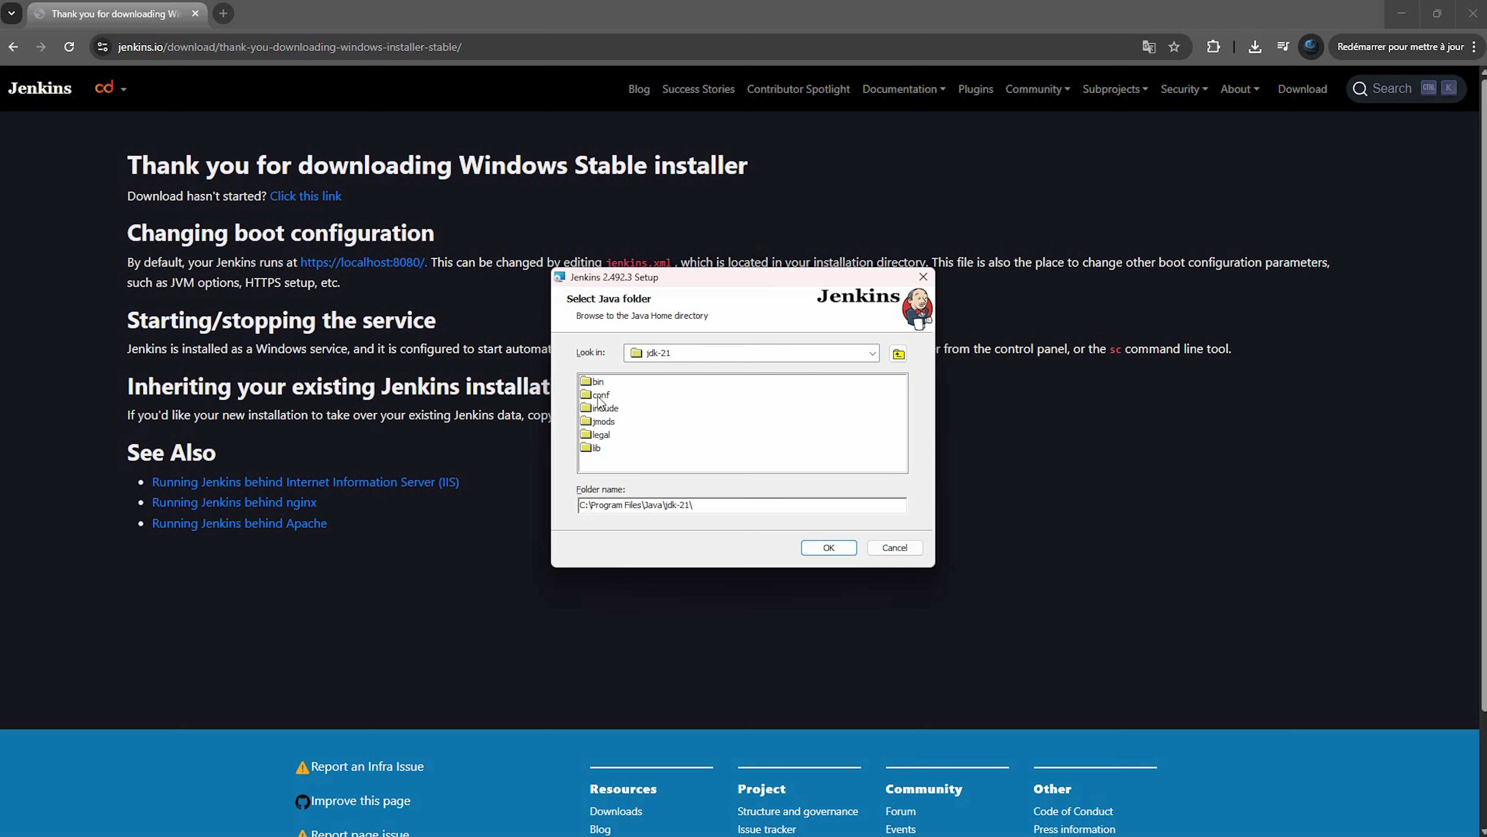
pyautogui.click(830, 549)
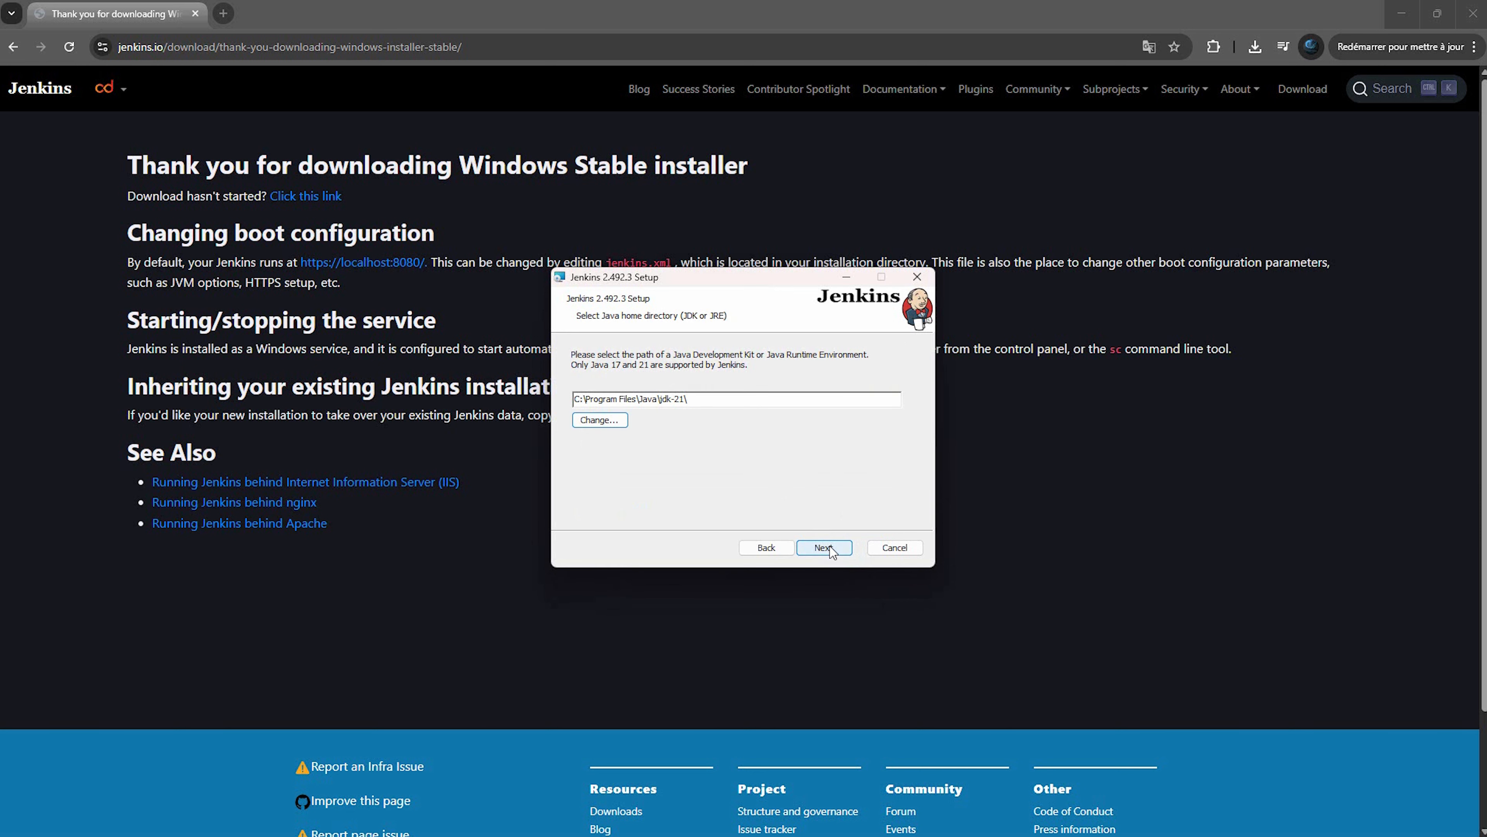
pyautogui.click(824, 548)
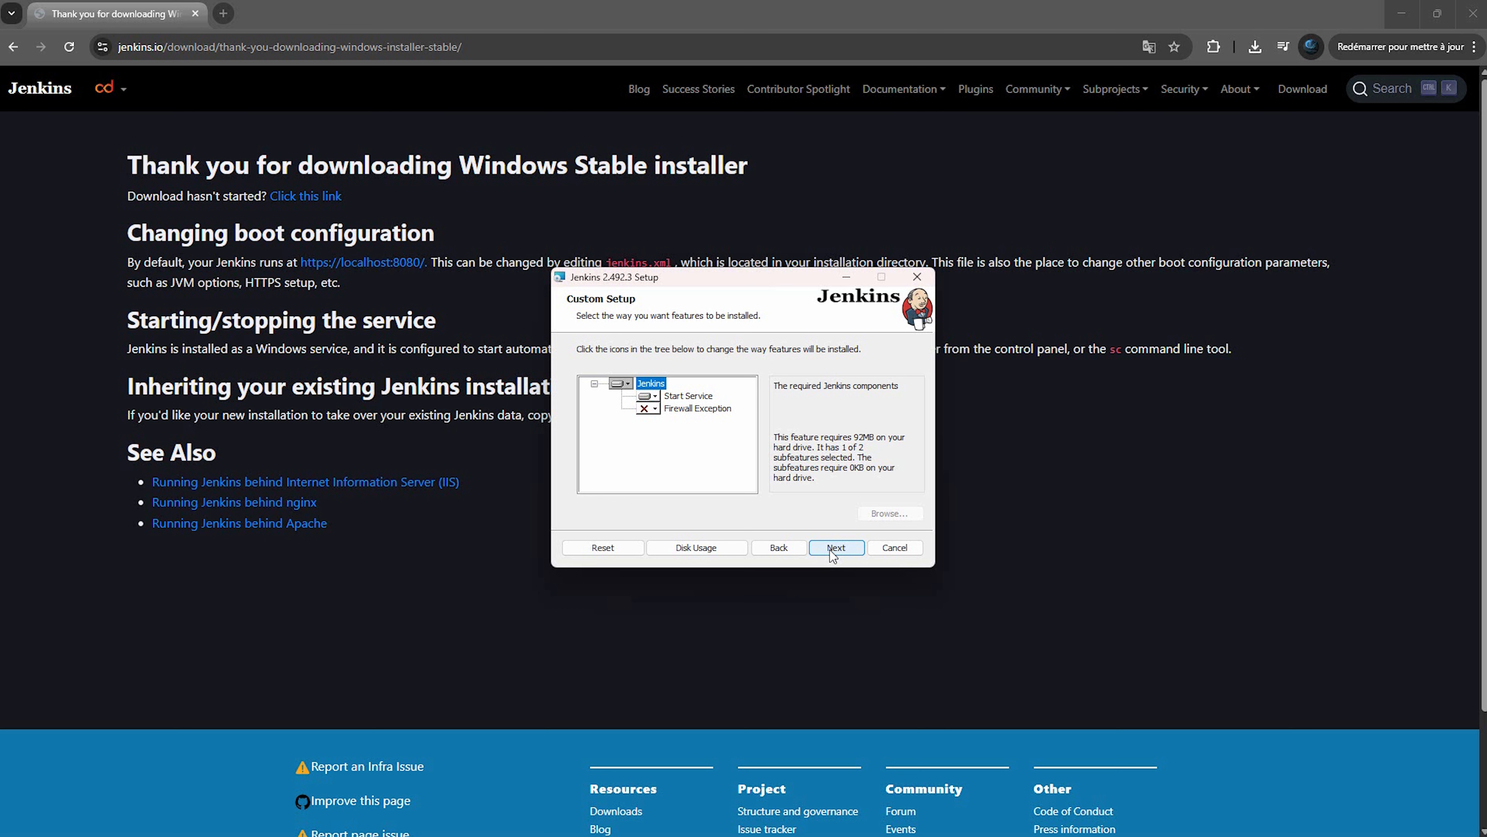
# Install Jenkins with the default features, finish the wizard, and open a new browser tab
pyautogui.click(833, 554)
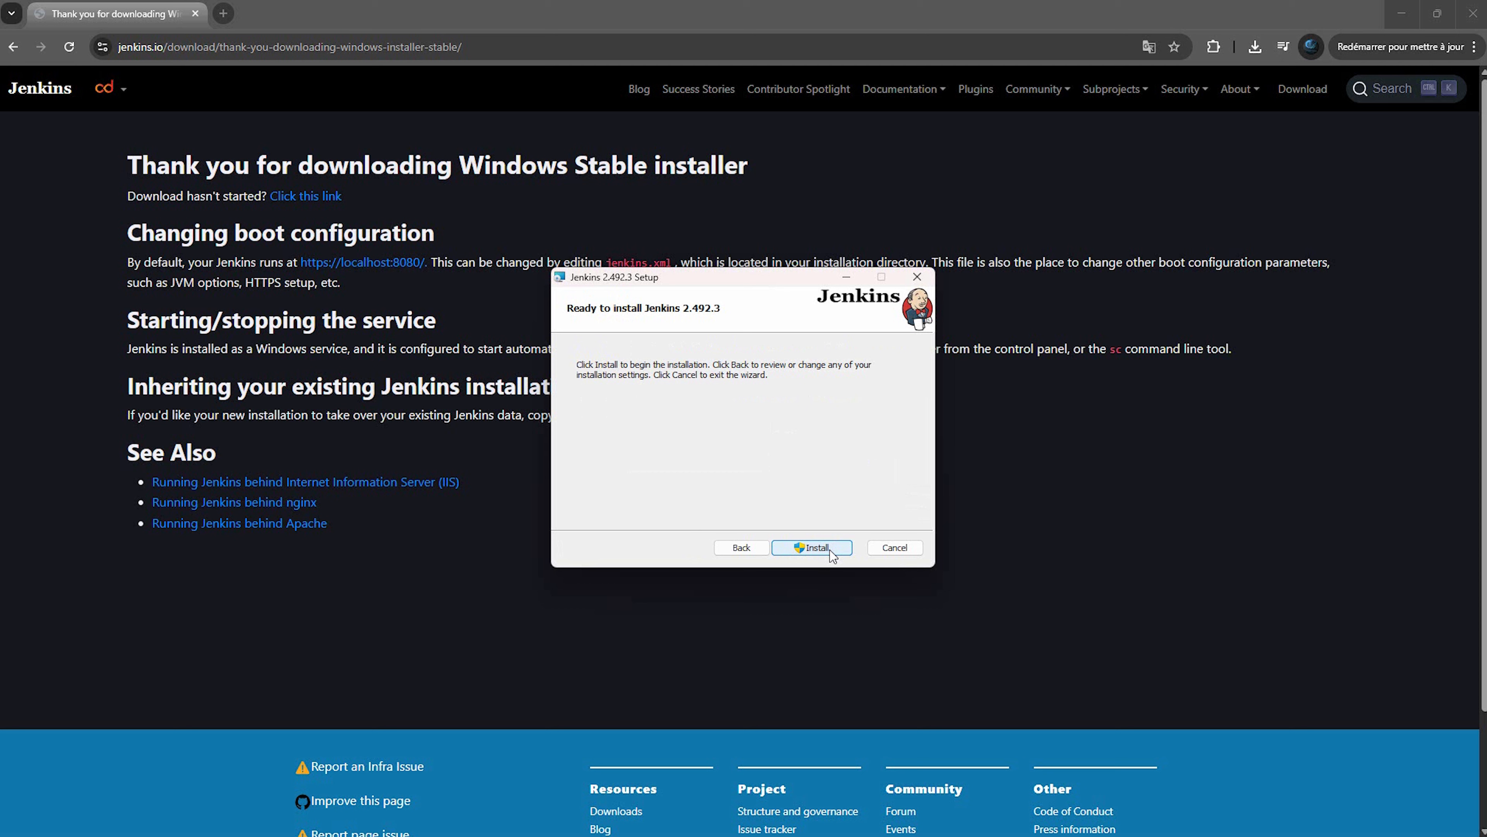
pyautogui.click(832, 551)
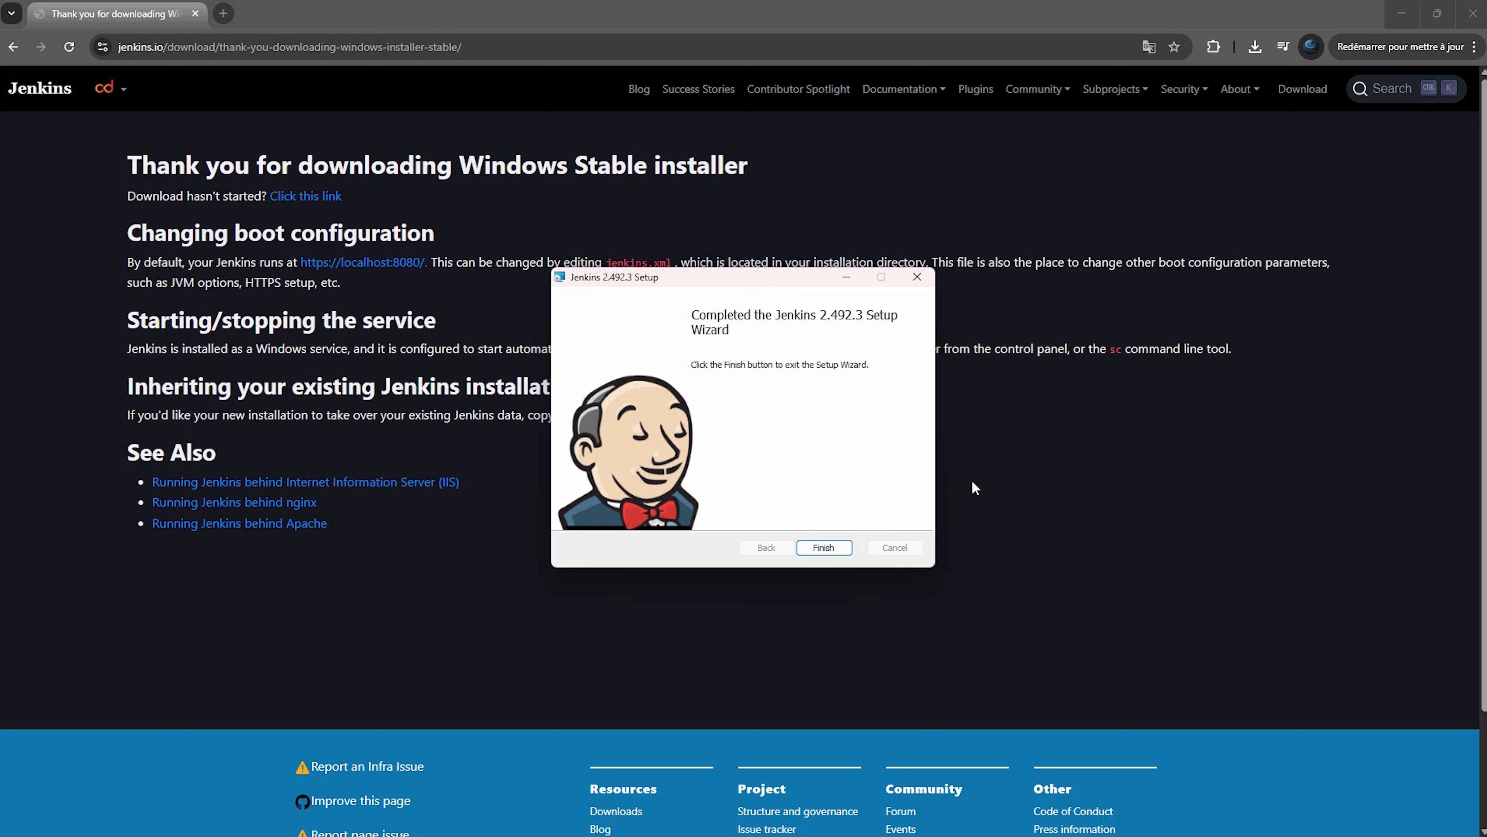
pyautogui.click(827, 546)
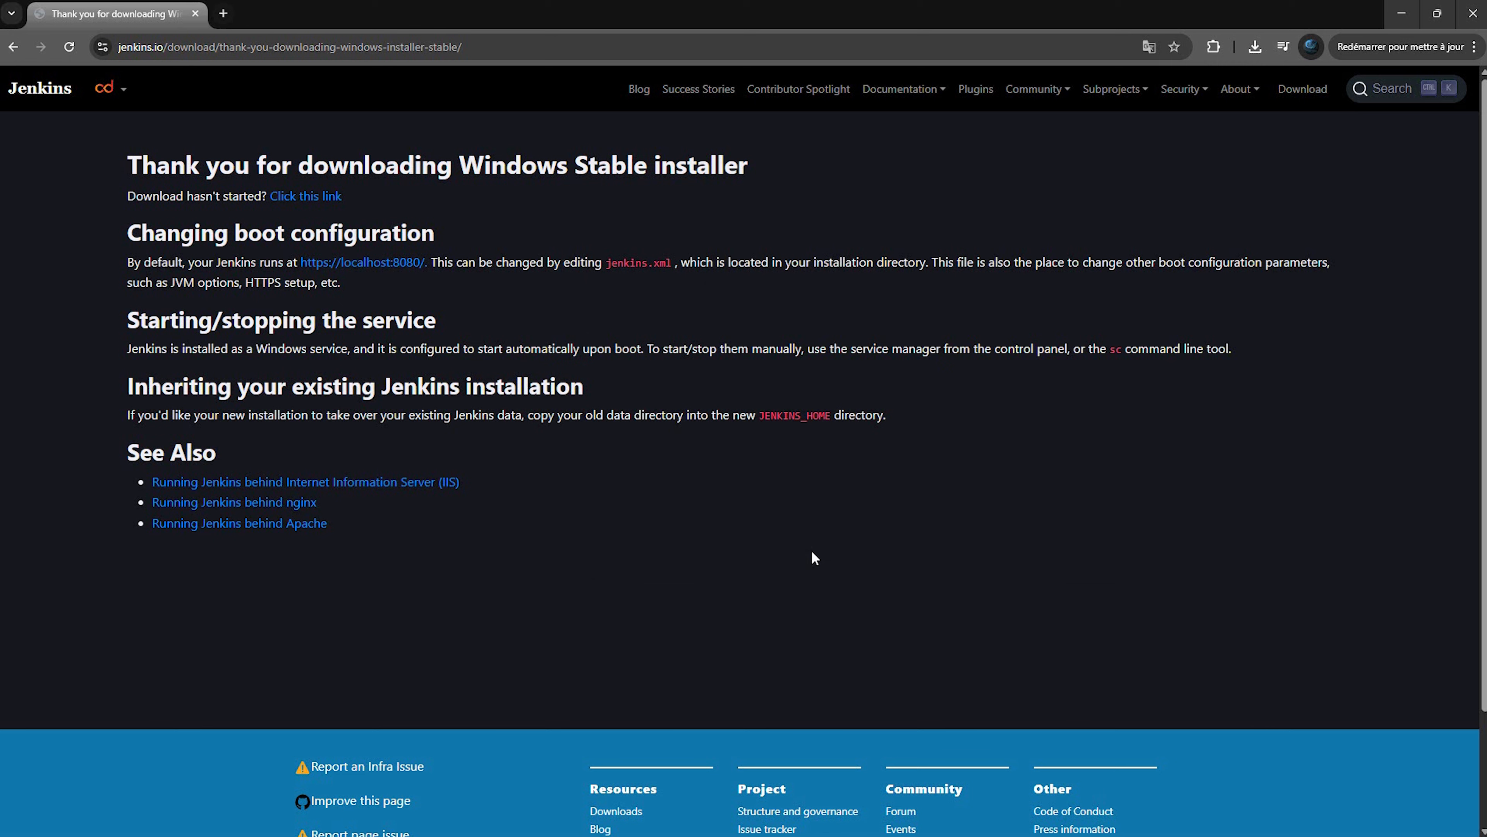
pyautogui.click(223, 13)
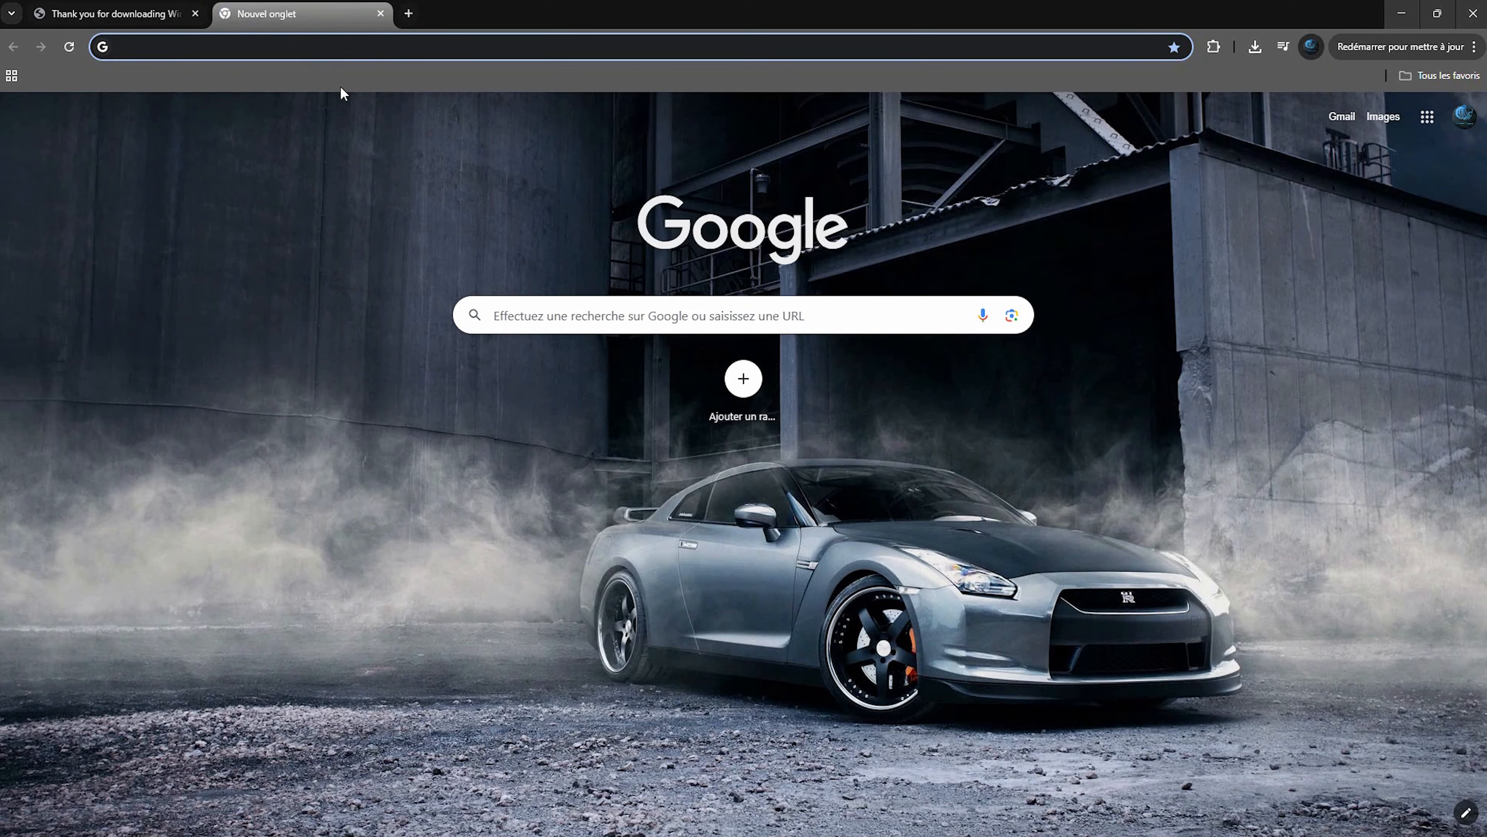
# Load localhost:8080 and select the initialAdminPassword file path shown on the unlock page
pyautogui.write('lo')
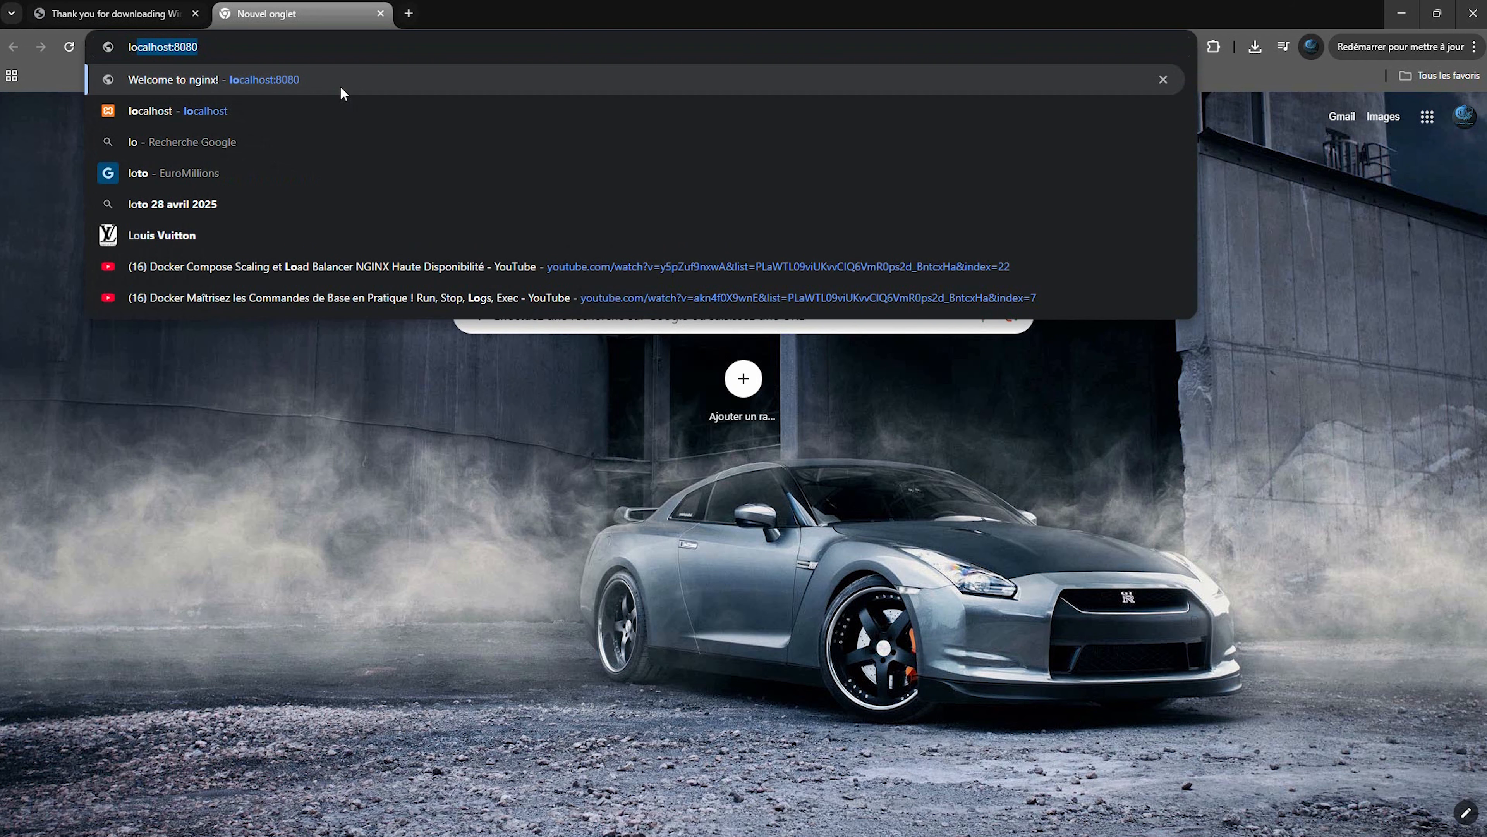
pyautogui.write('calhost:8080')
pyautogui.press('Return')
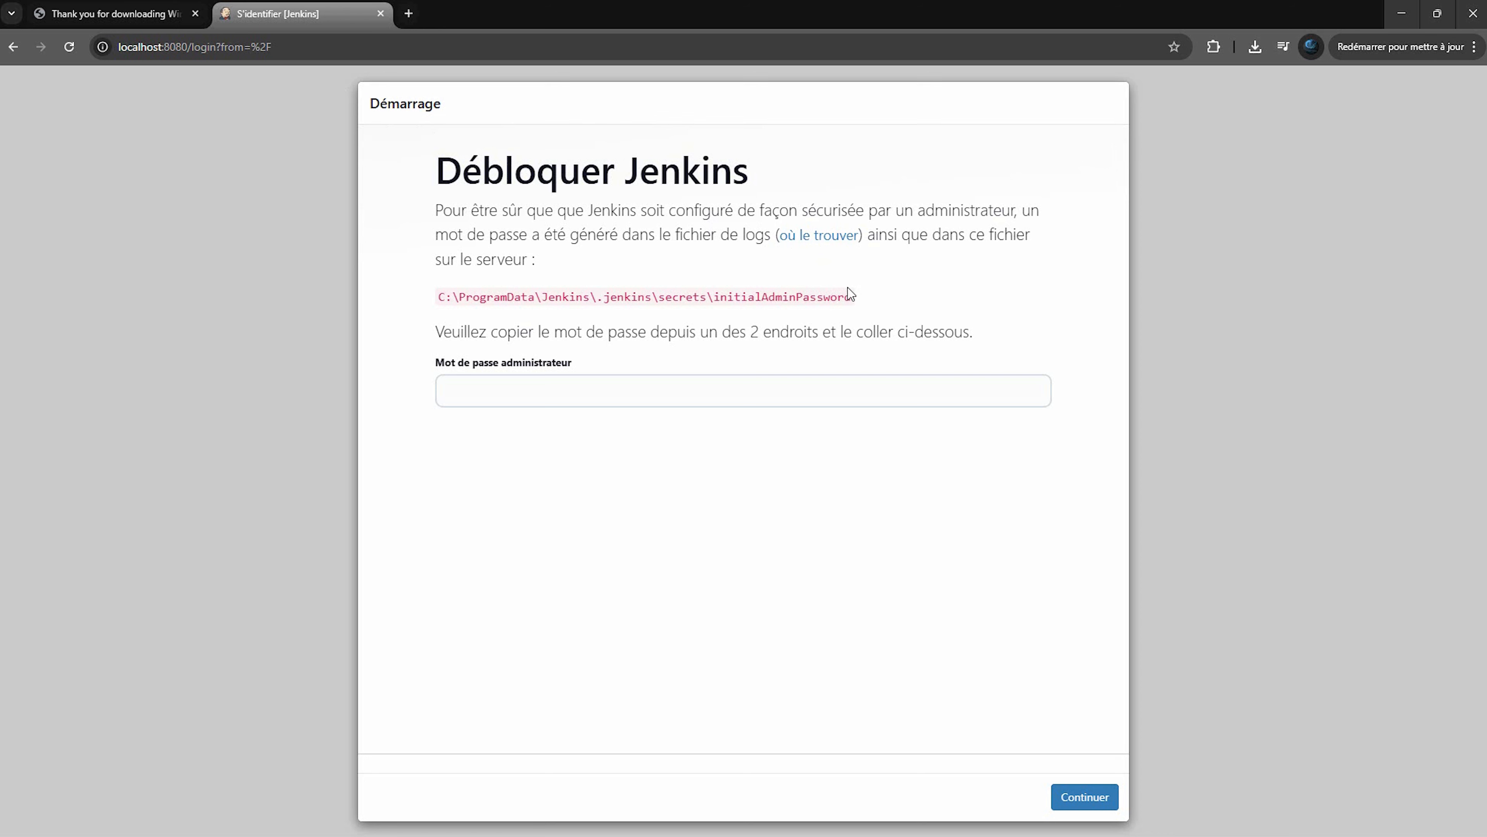
pyautogui.moveTo(854, 296); pyautogui.dragTo(442, 293)
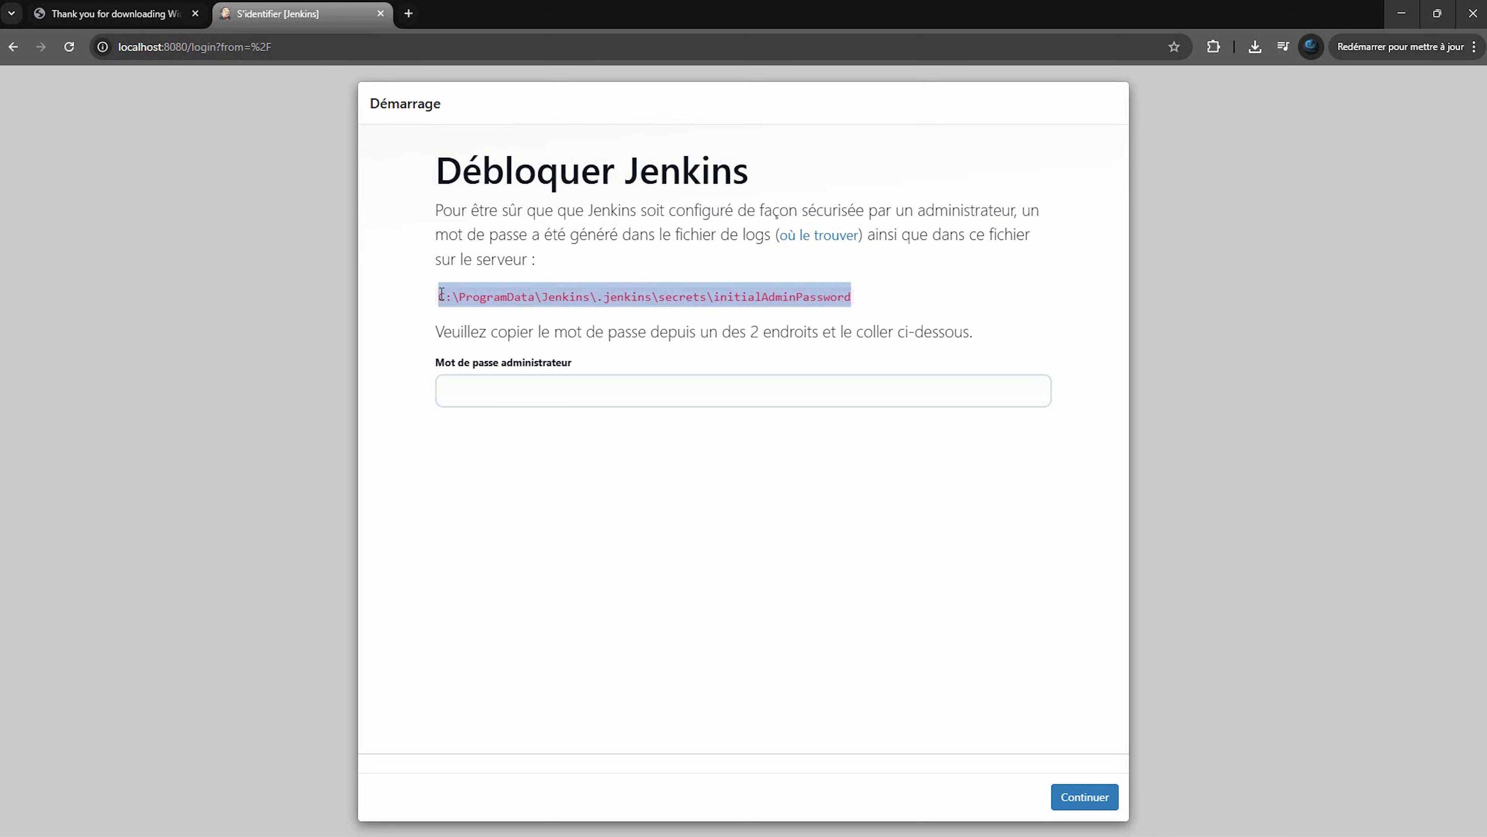
pyautogui.rightClick(441, 293)
# Copy the initialAdminPassword file path and open it from File Explorer's address bar
pyautogui.click(470, 313)
pyautogui.press('super+e')
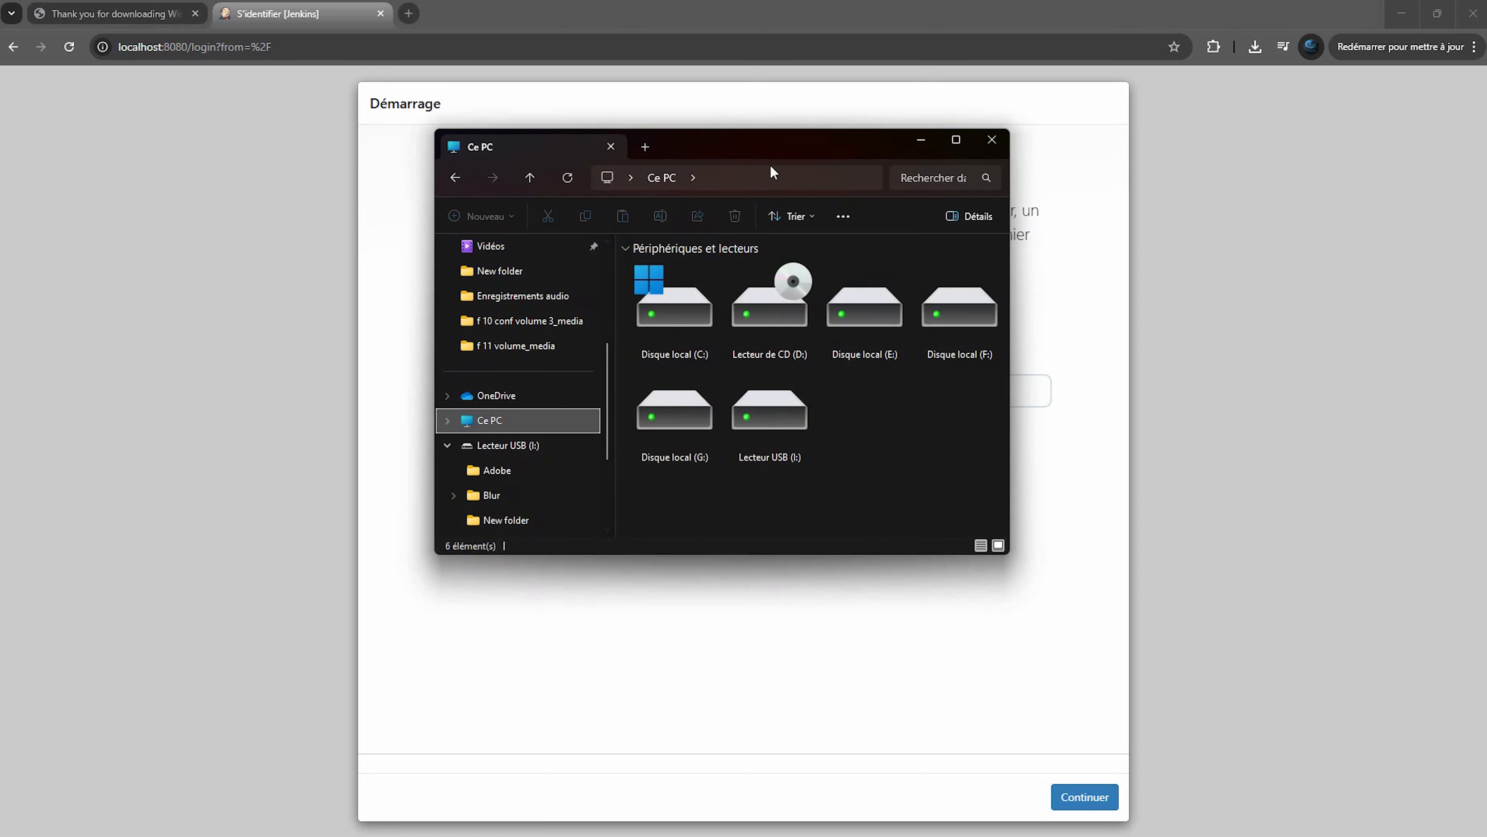
pyautogui.click(778, 174)
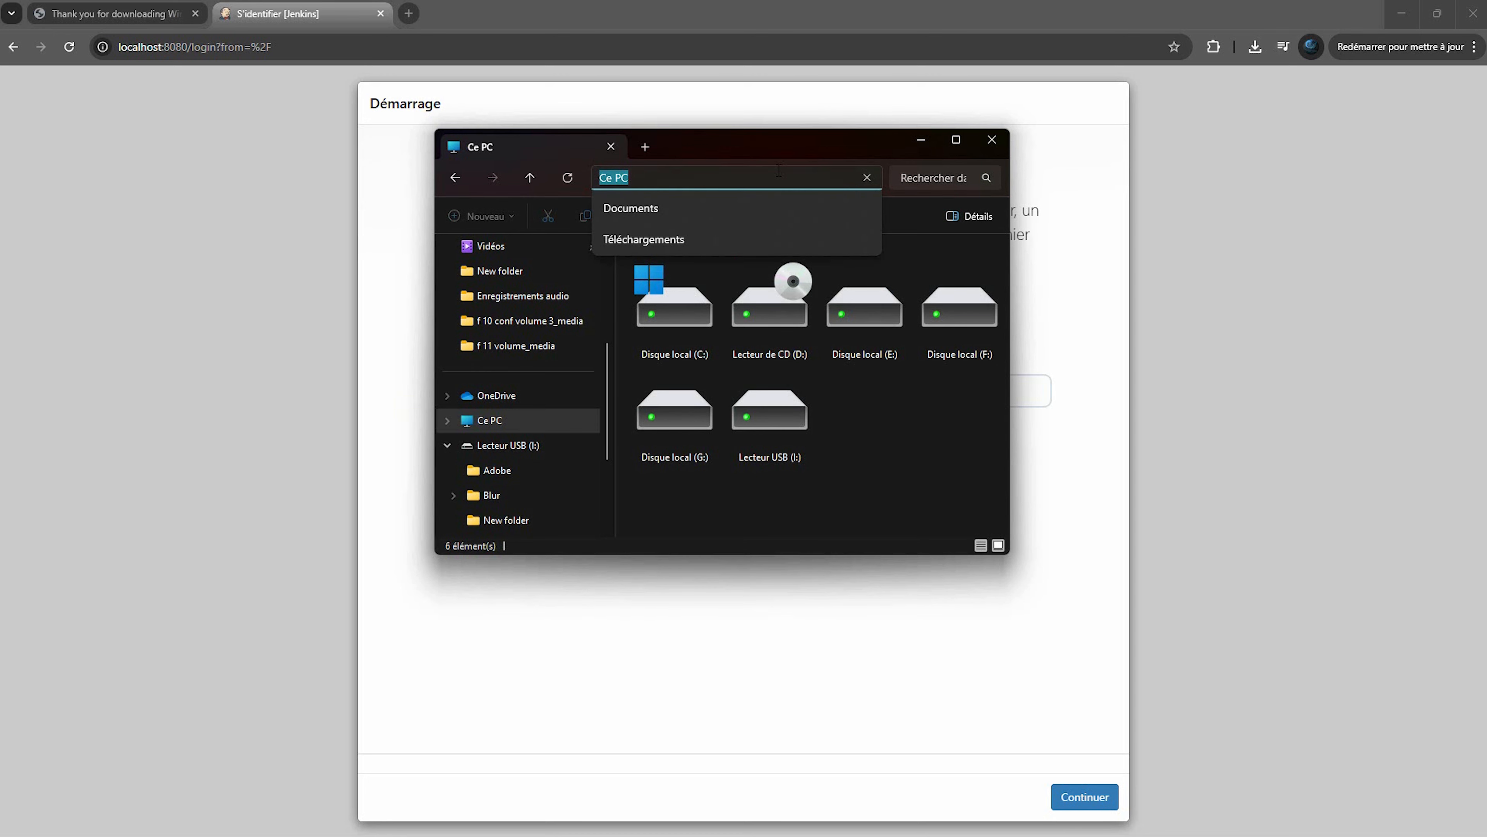
pyautogui.hotkey('ctrl', 'v')
pyautogui.press('Return')
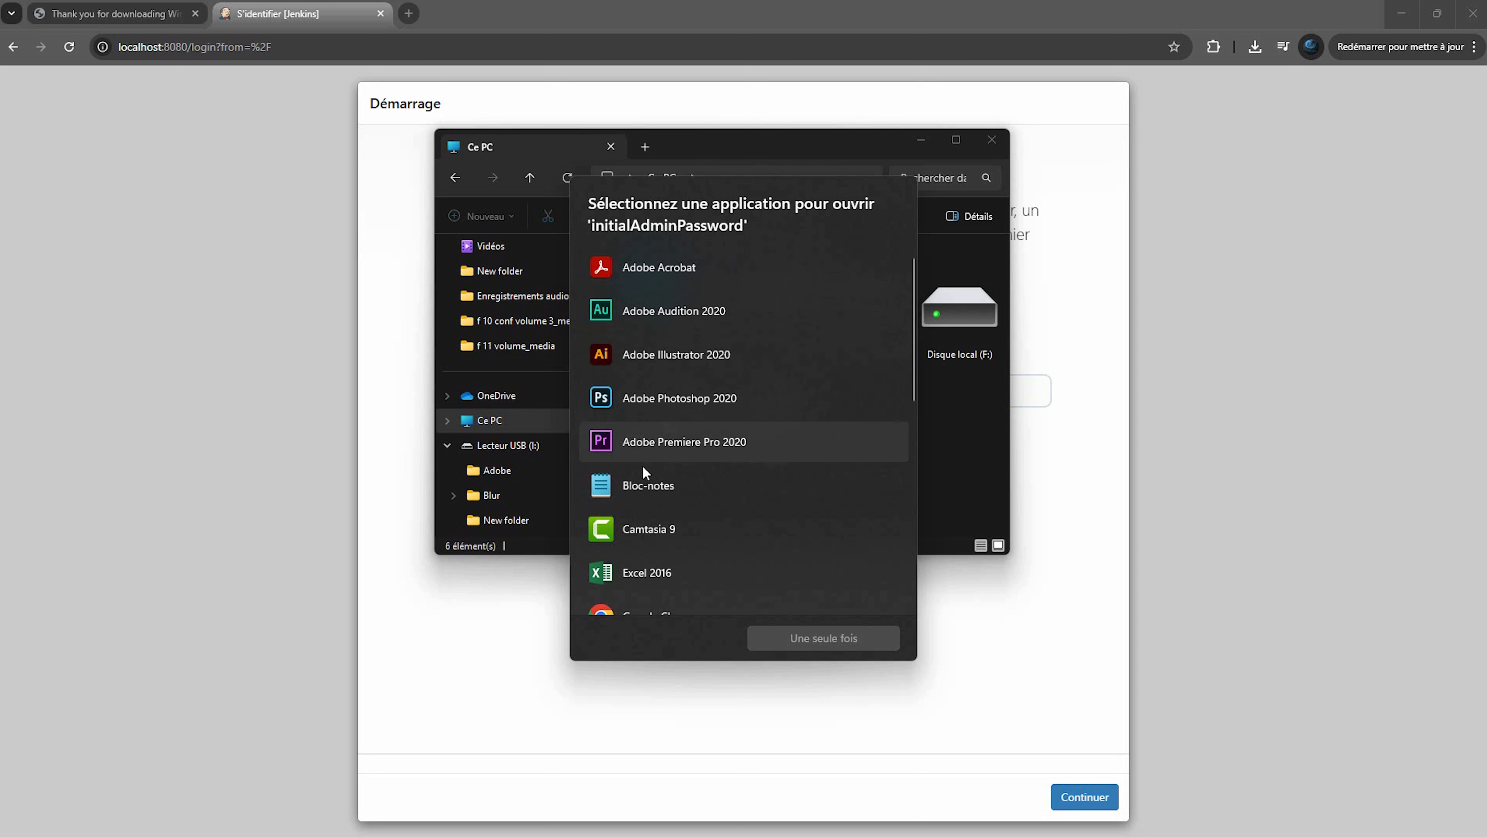
# Open the file in Bloc-notes and copy the generated administrator password
pyautogui.click(640, 483)
pyautogui.click(887, 638)
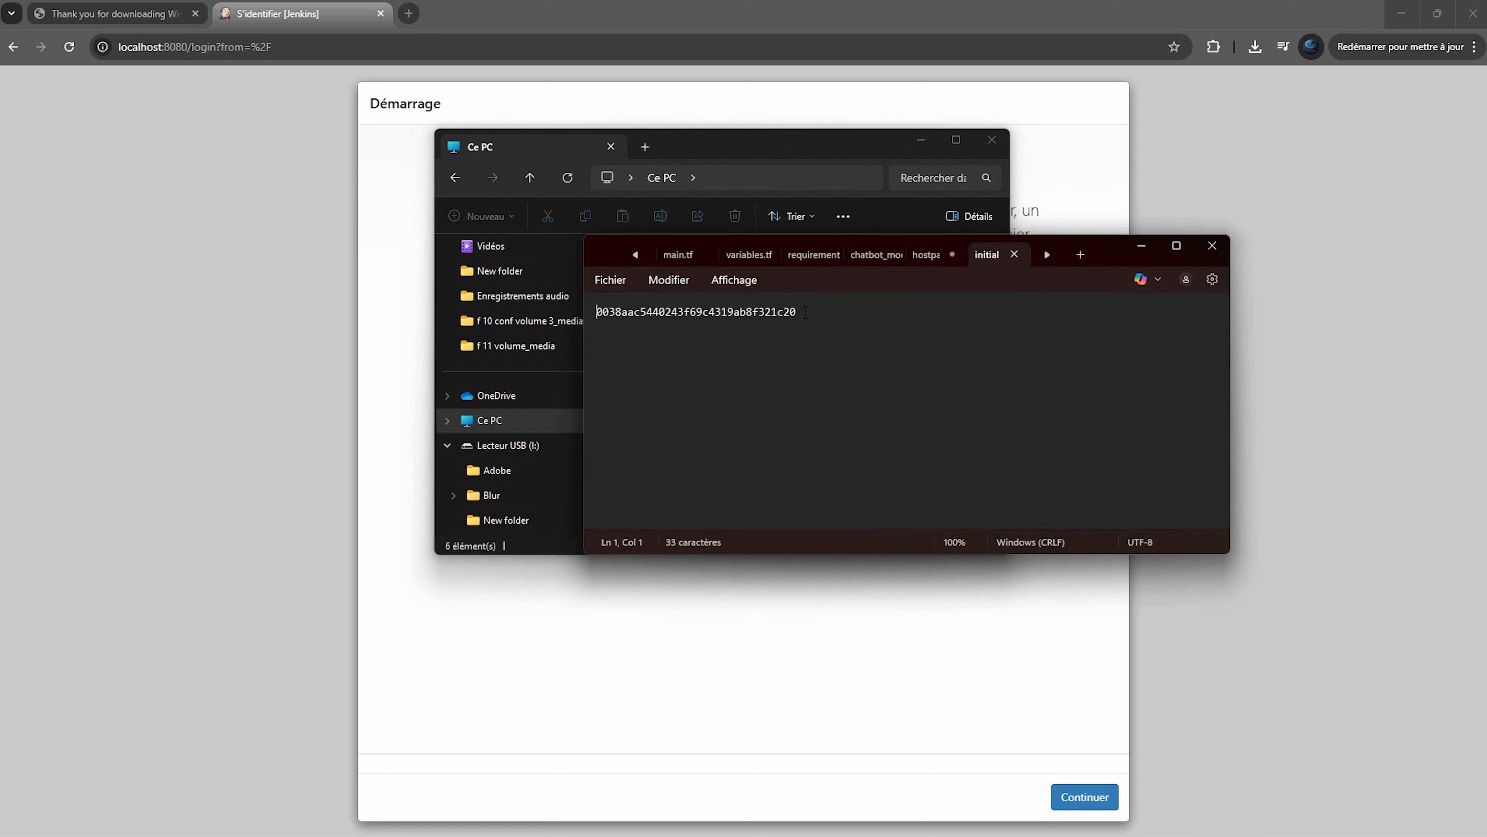
pyautogui.moveTo(805, 312); pyautogui.dragTo(596, 328)
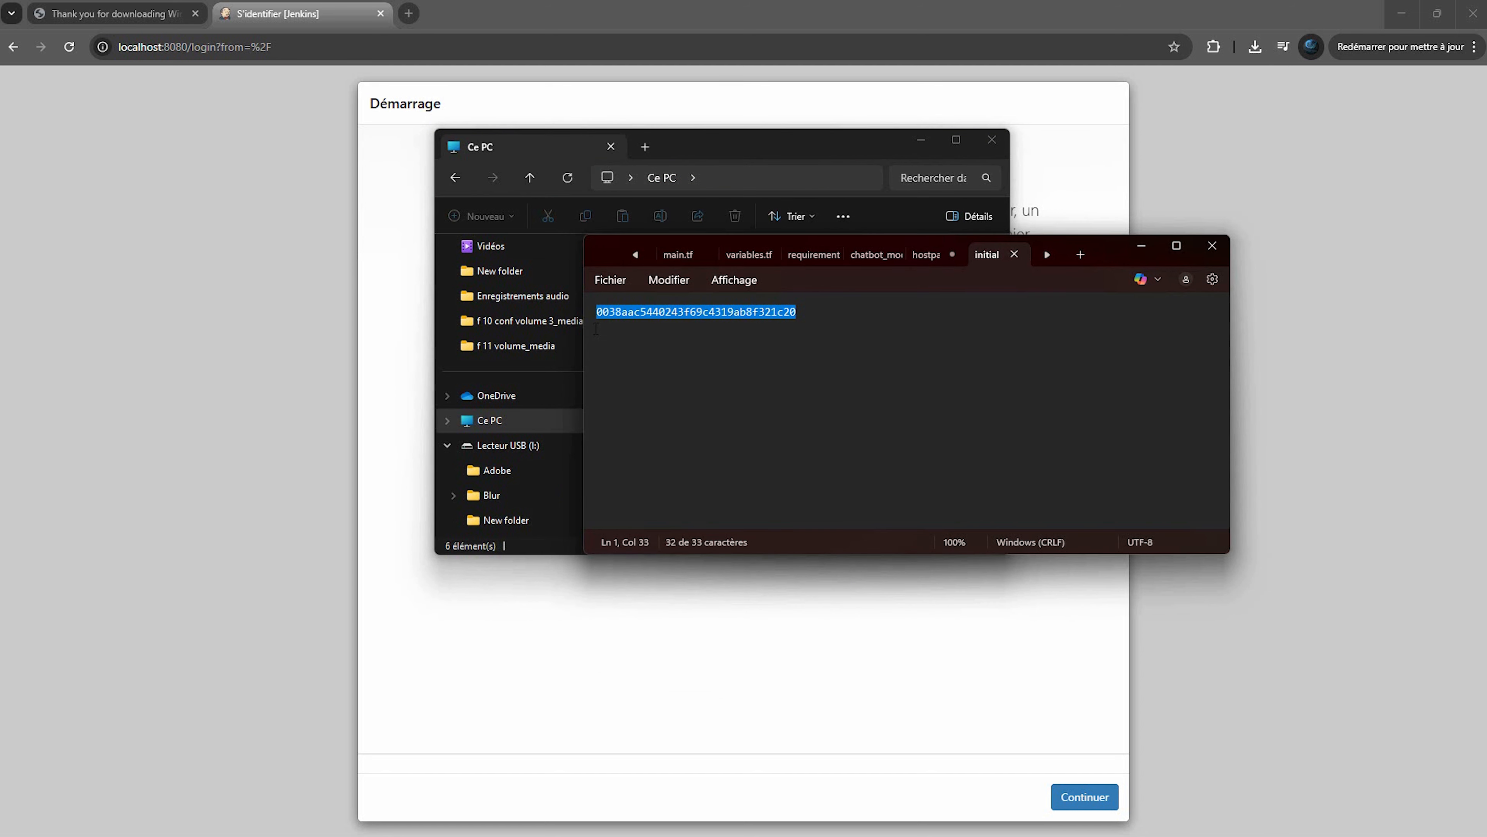
pyautogui.rightClick(624, 312)
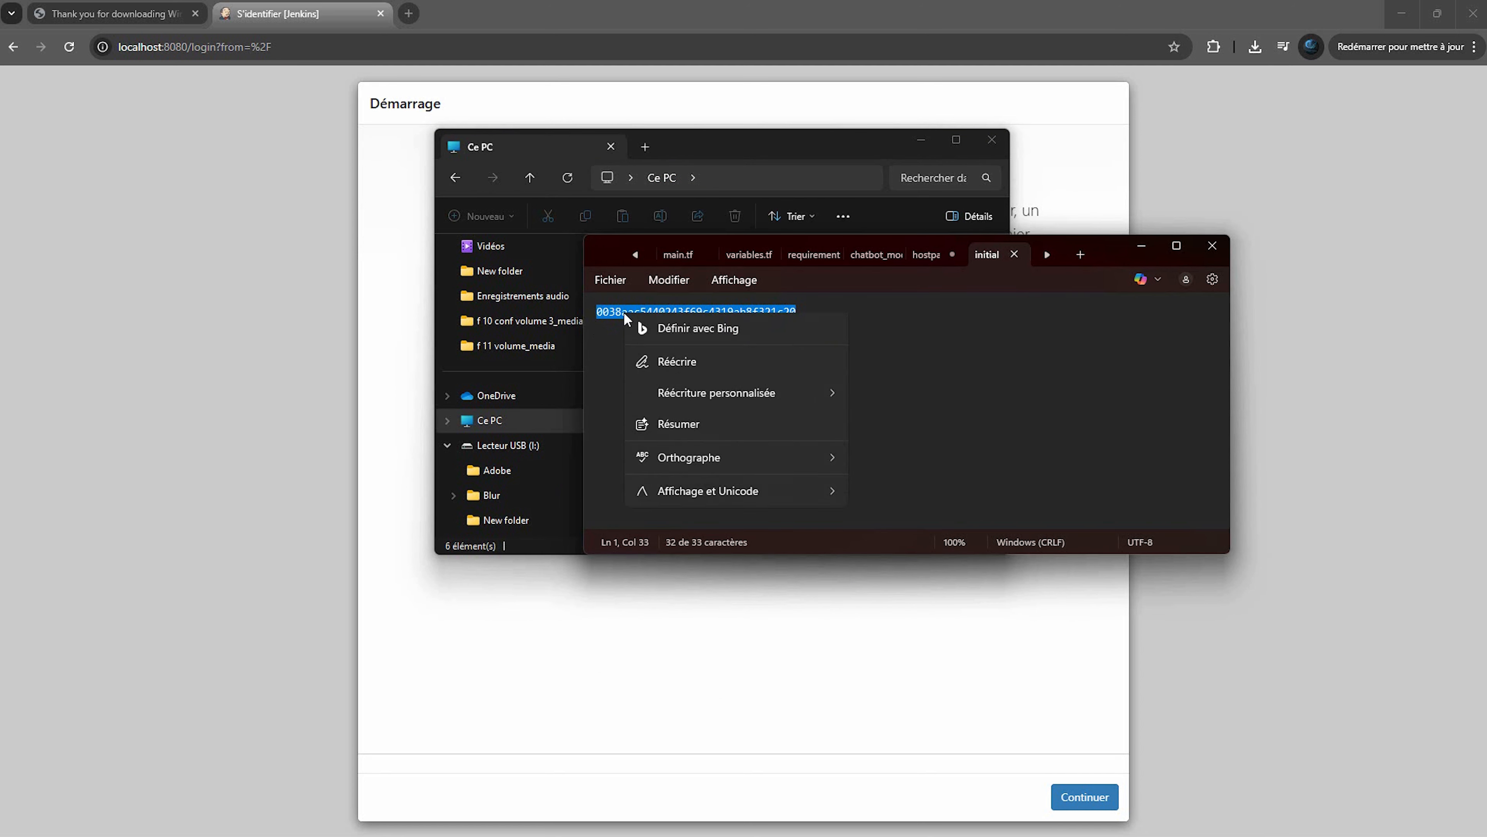
pyautogui.click(672, 394)
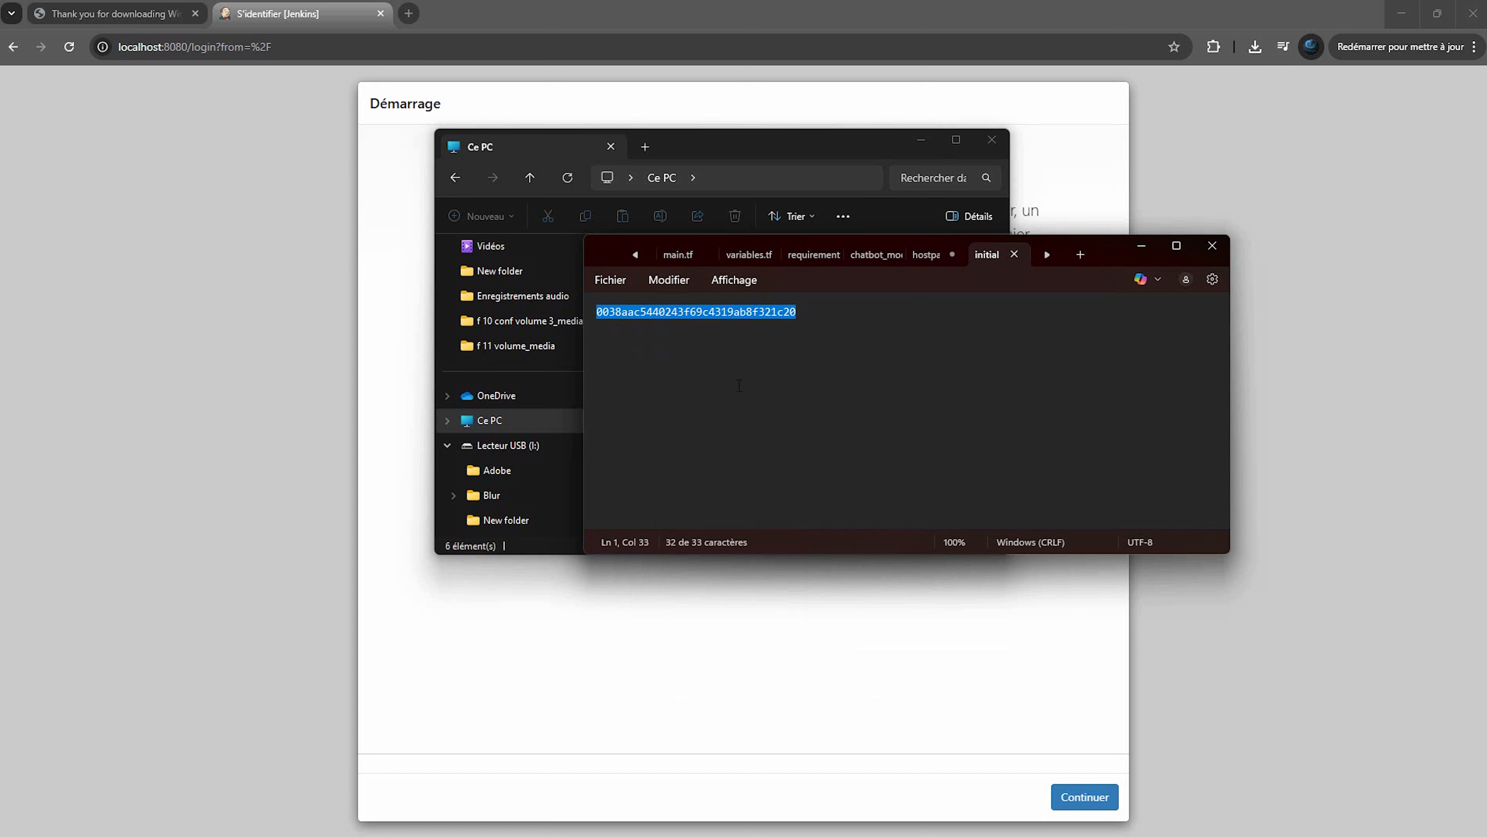
# Paste the administrator password to unlock Jenkins, declining Chrome's offer to save it
pyautogui.click(1076, 197)
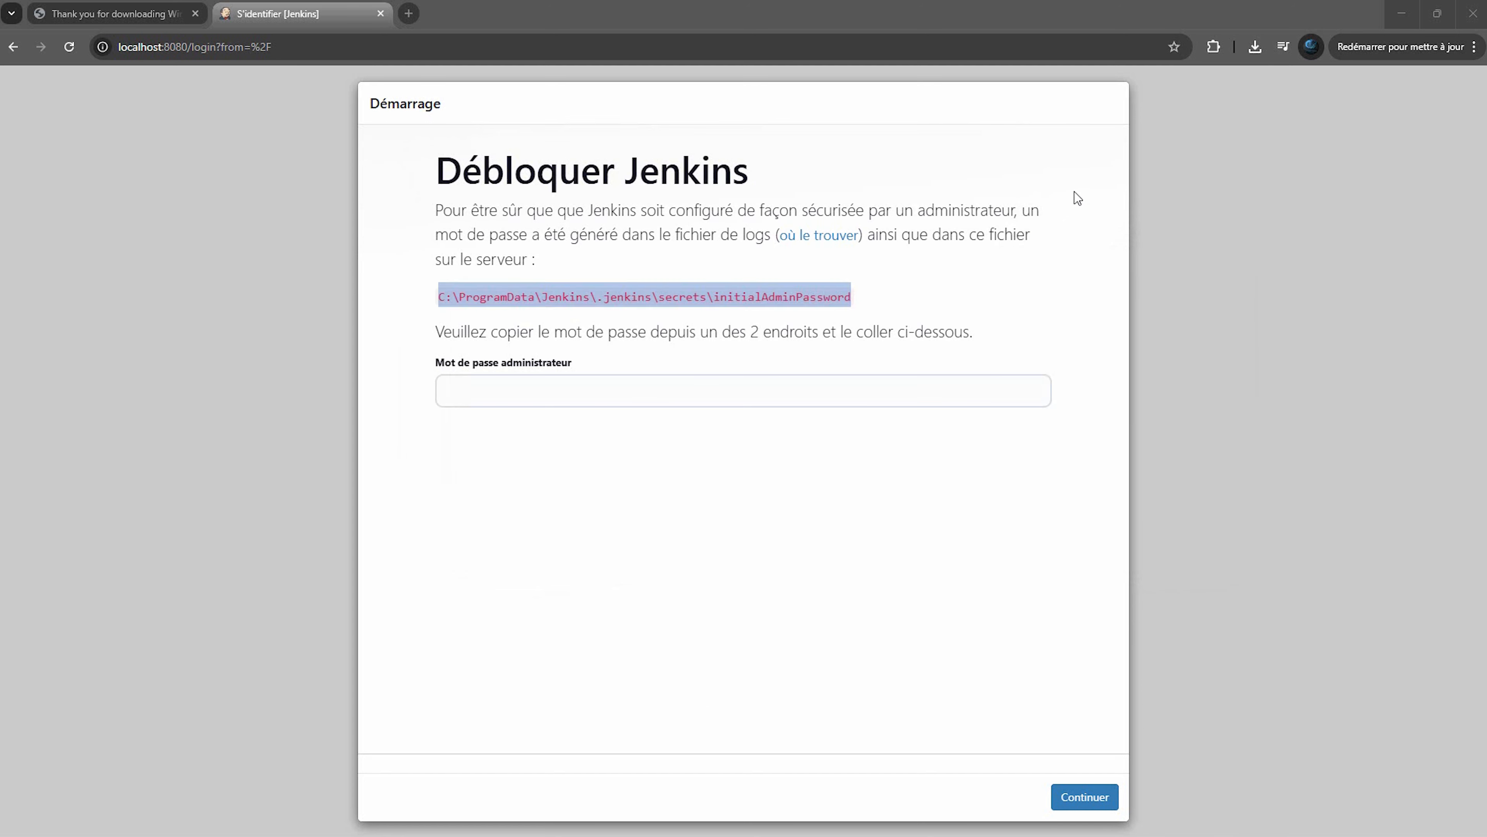
pyautogui.click(713, 390)
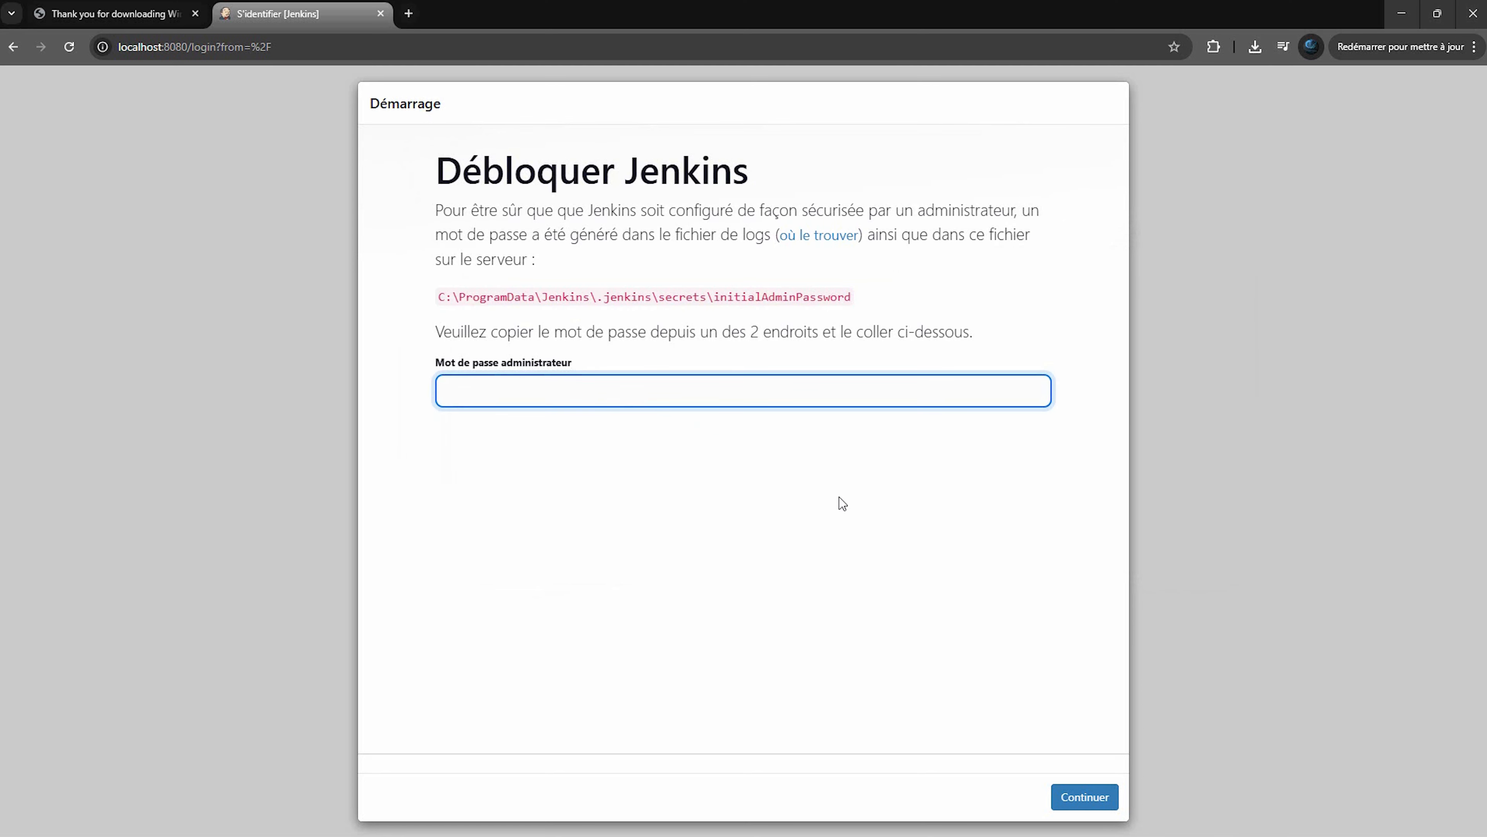
pyautogui.hotkey('ctrl', 'v')
pyautogui.click(1085, 797)
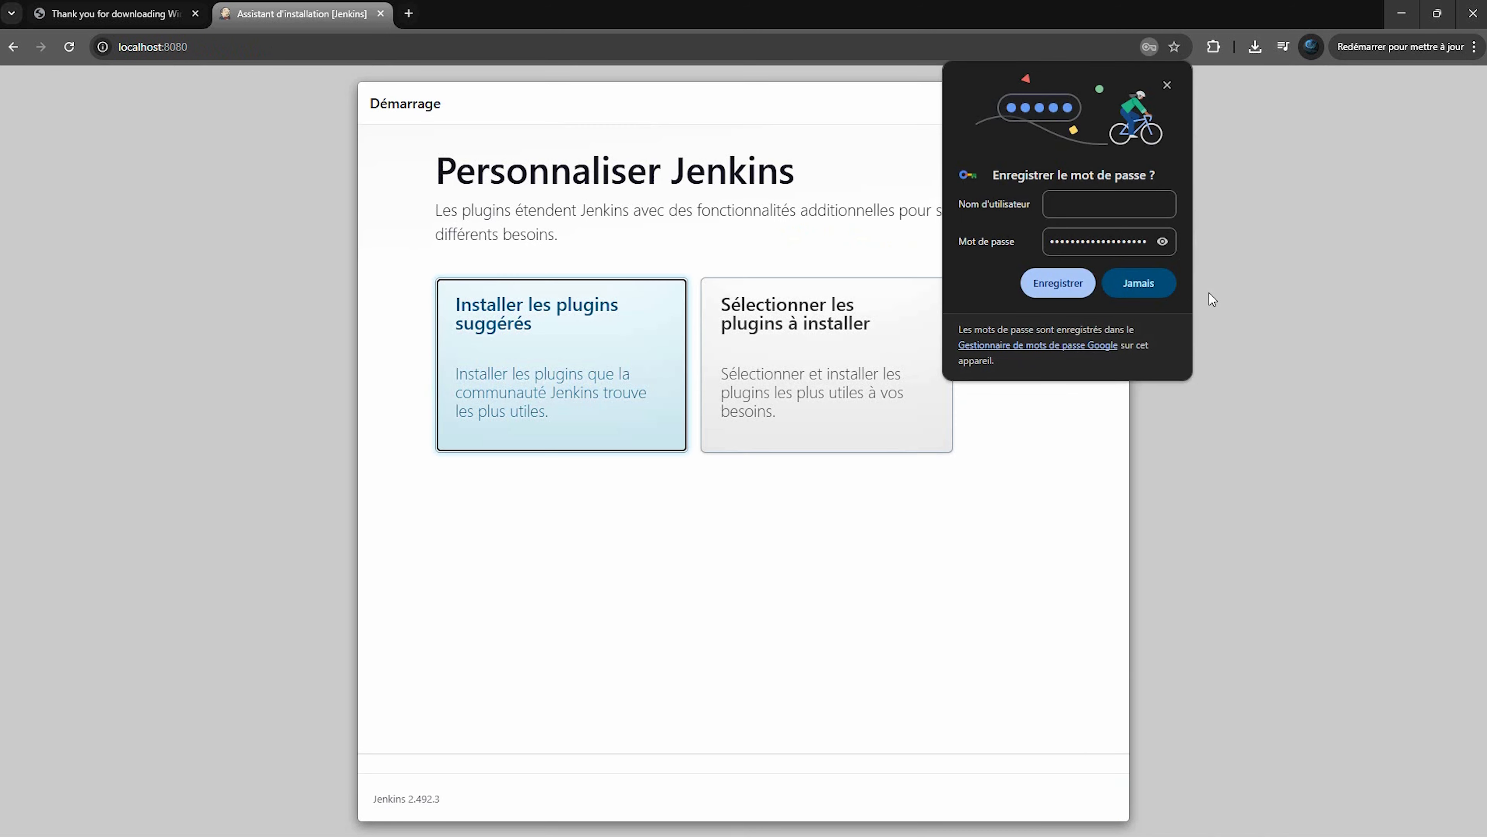
pyautogui.click(1155, 289)
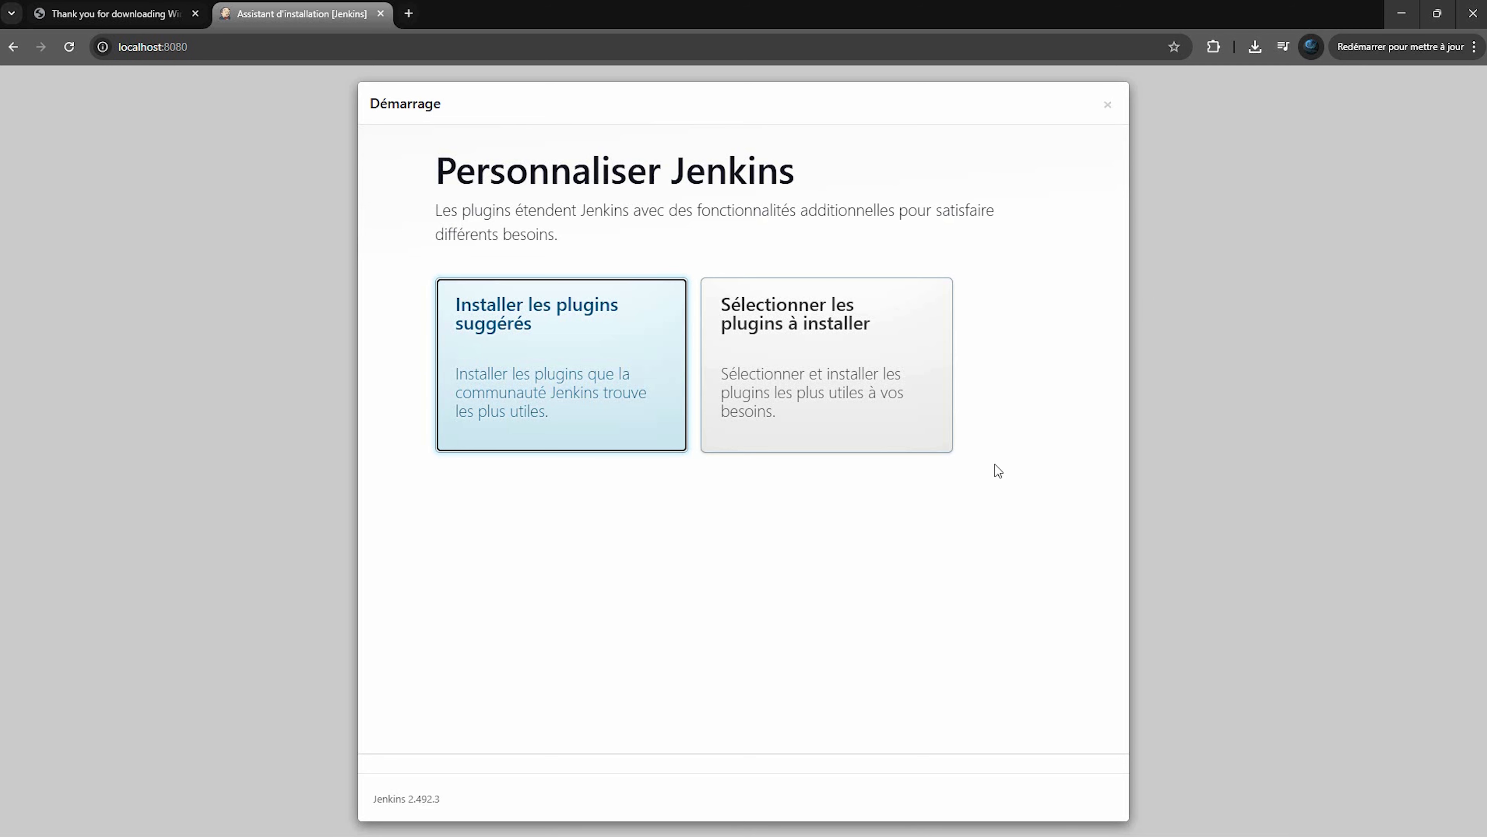
# Choose 'Installer les plugins suggérés' and let the suggested plugins install
pyautogui.click(584, 431)
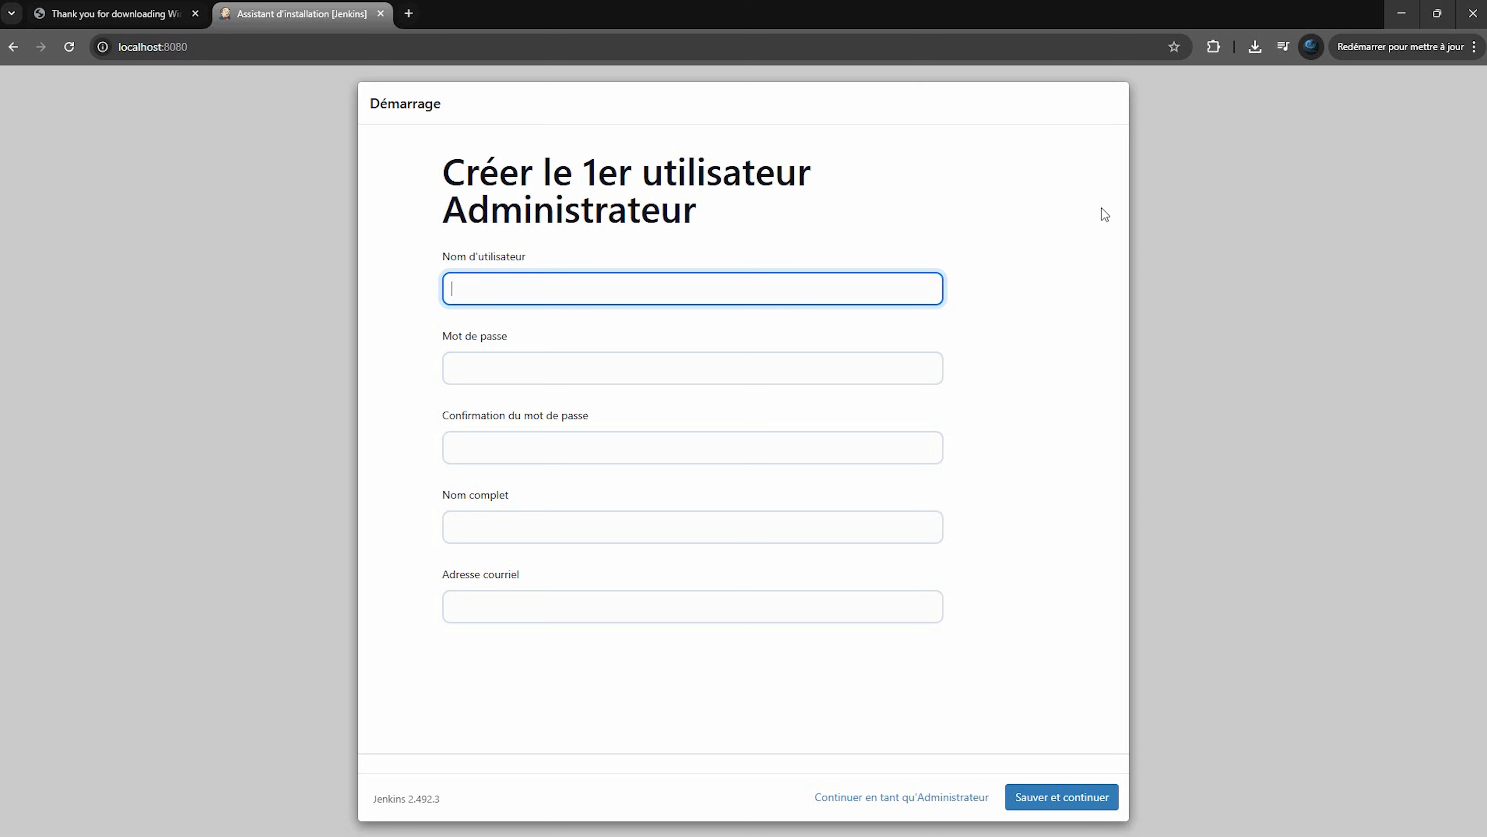
# Enter the admin username, password and confirmation, full name and e-mail, then save and continue
pyautogui.write('celestomaster')
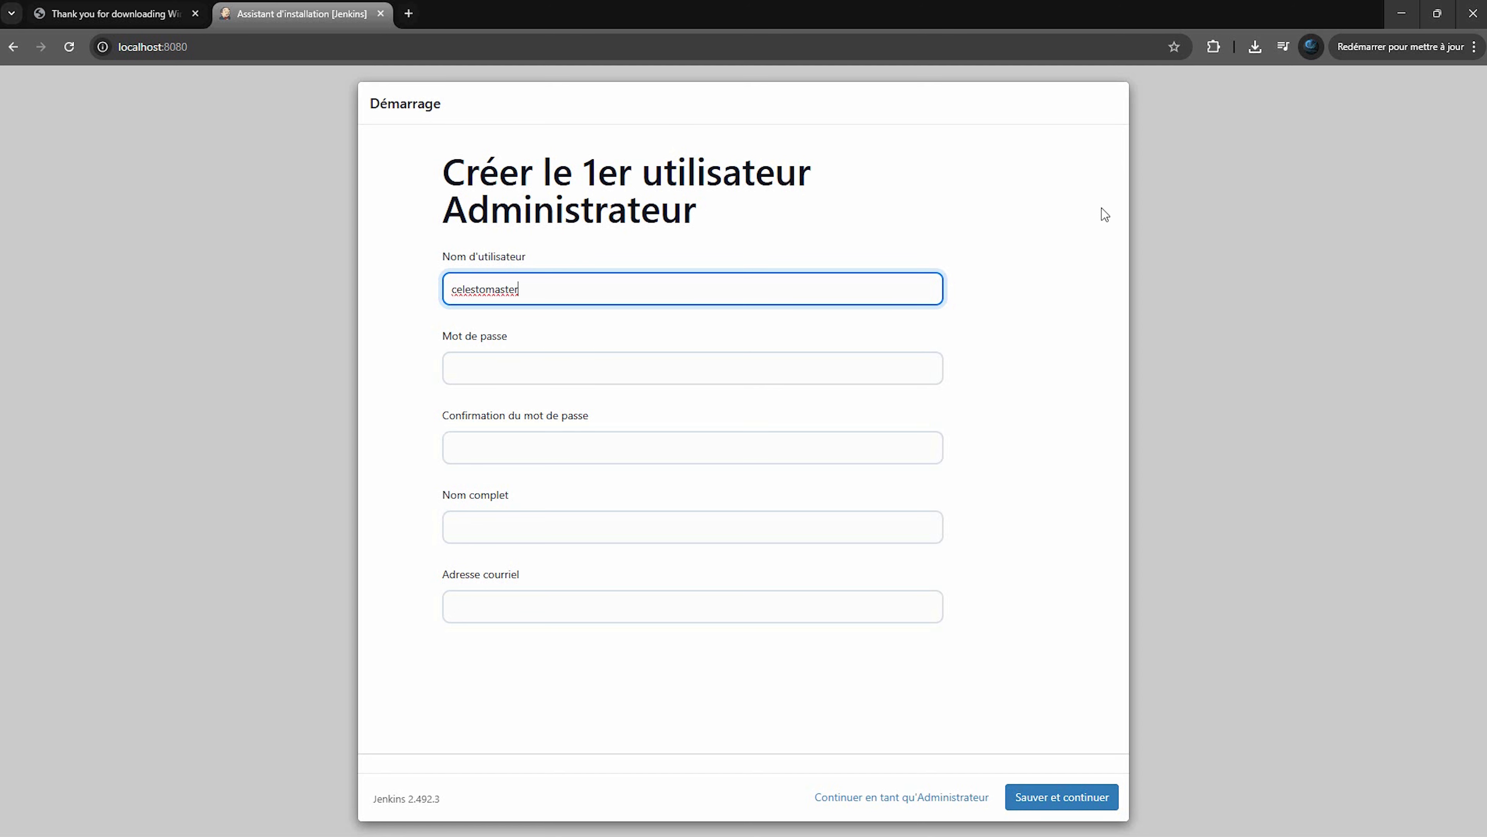
pyautogui.click(603, 369)
pyautogui.write('•••••••••••')
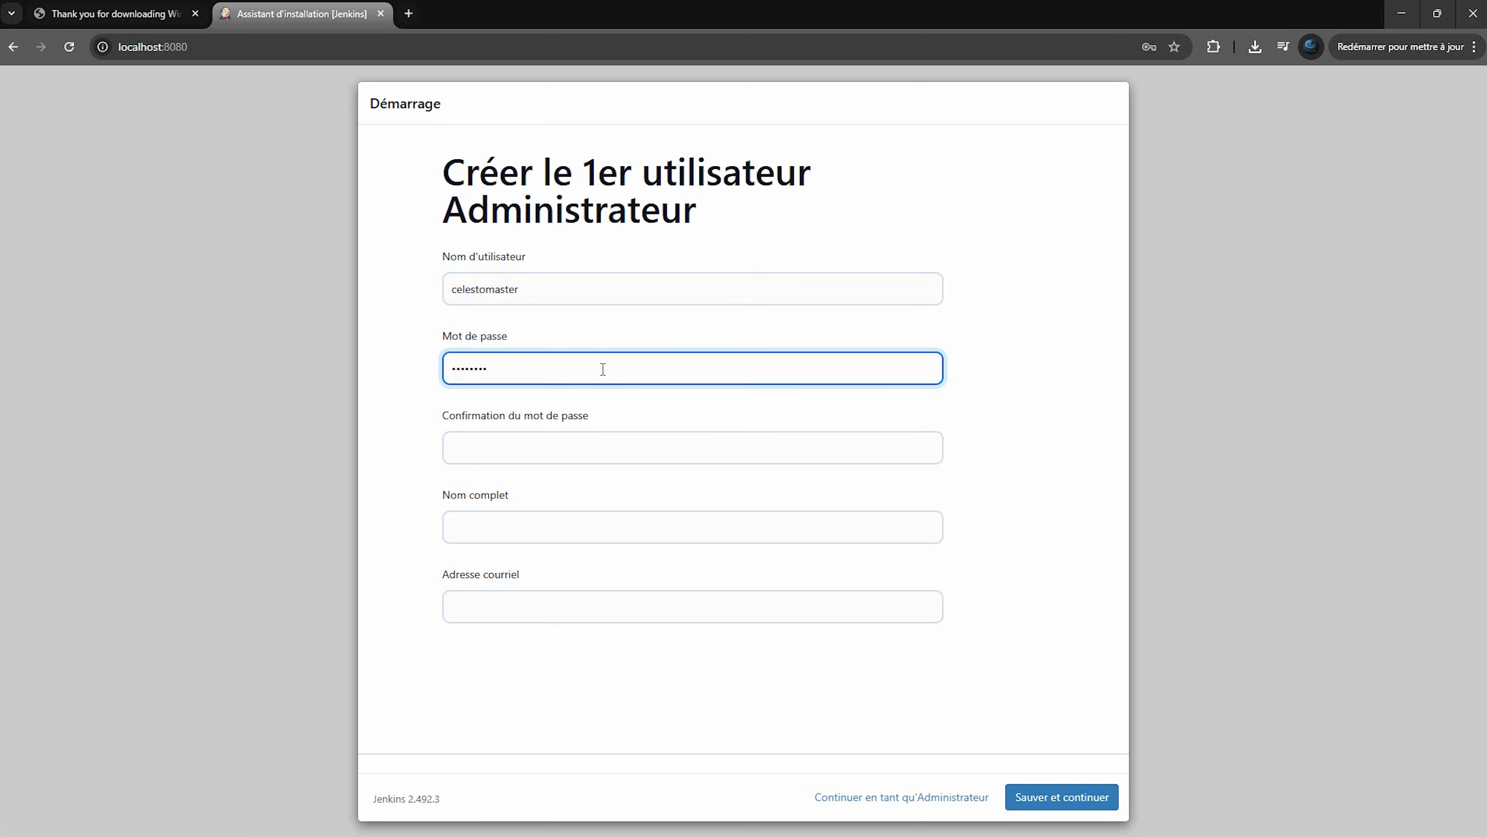
pyautogui.click(586, 446)
pyautogui.write('•••••••••••')
pyautogui.click(525, 521)
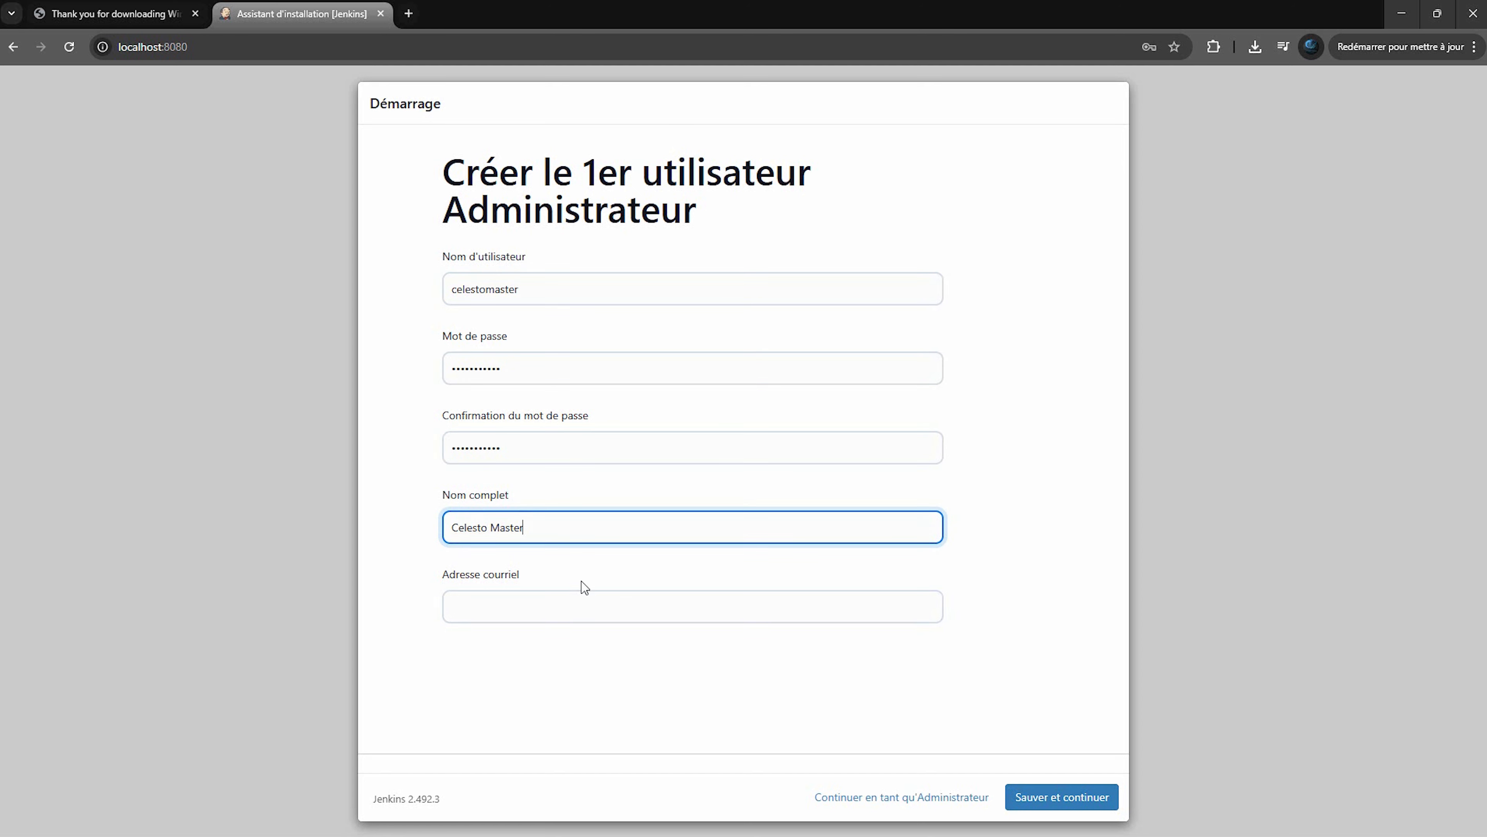
pyautogui.click(565, 597)
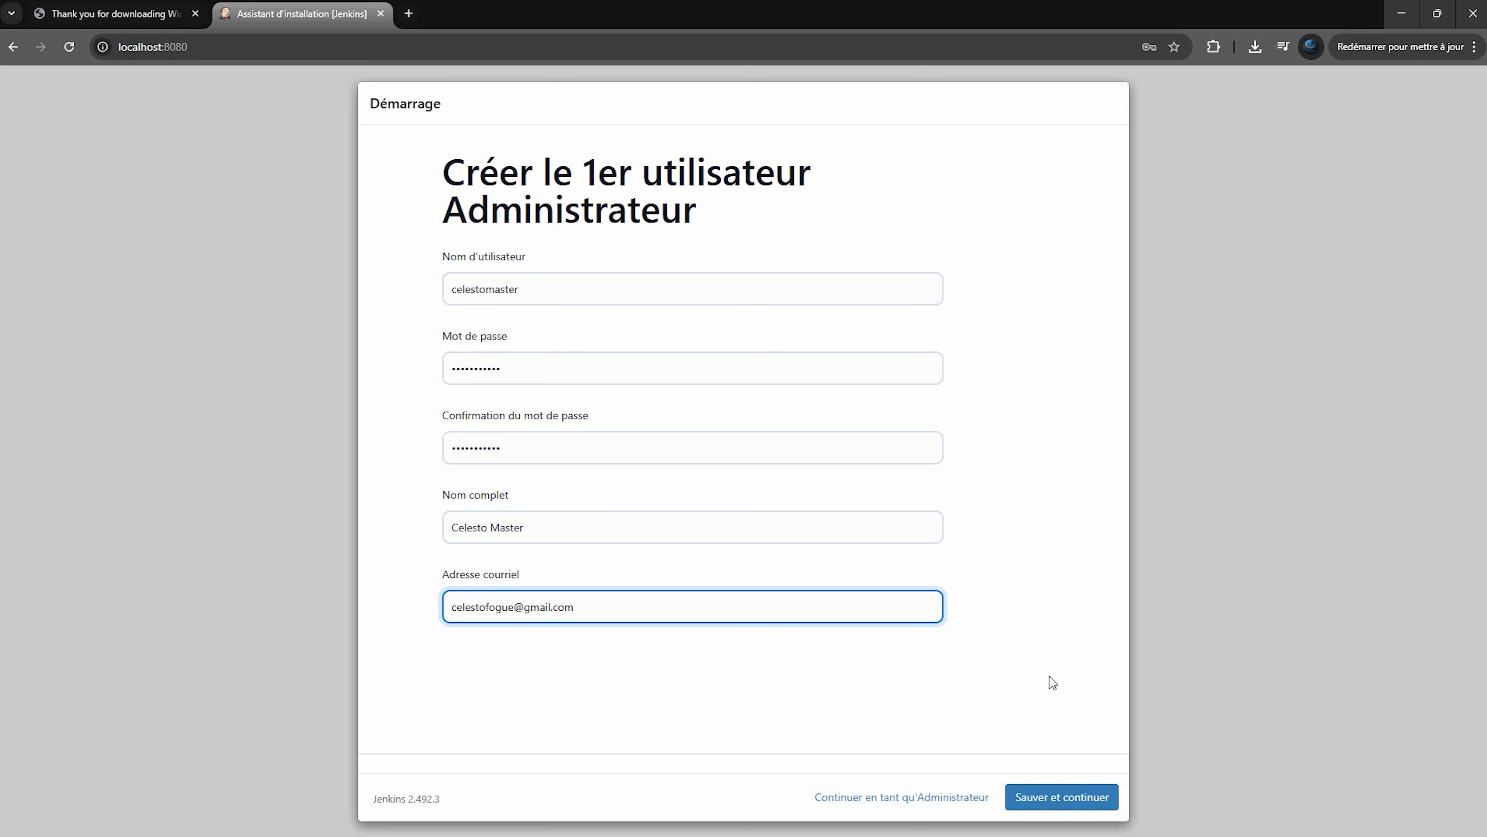
pyautogui.click(1087, 788)
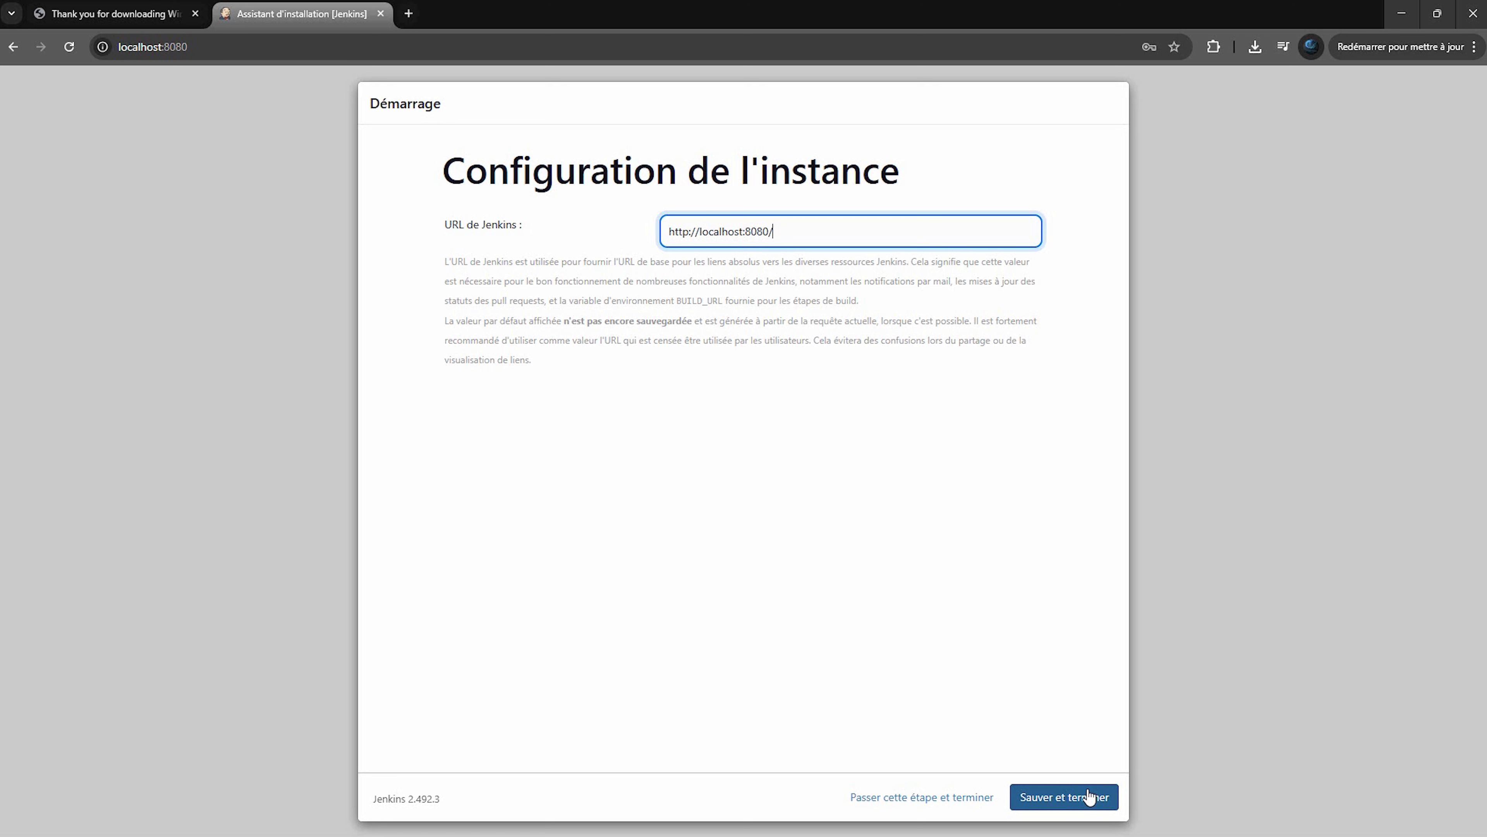
pyautogui.click(1090, 797)
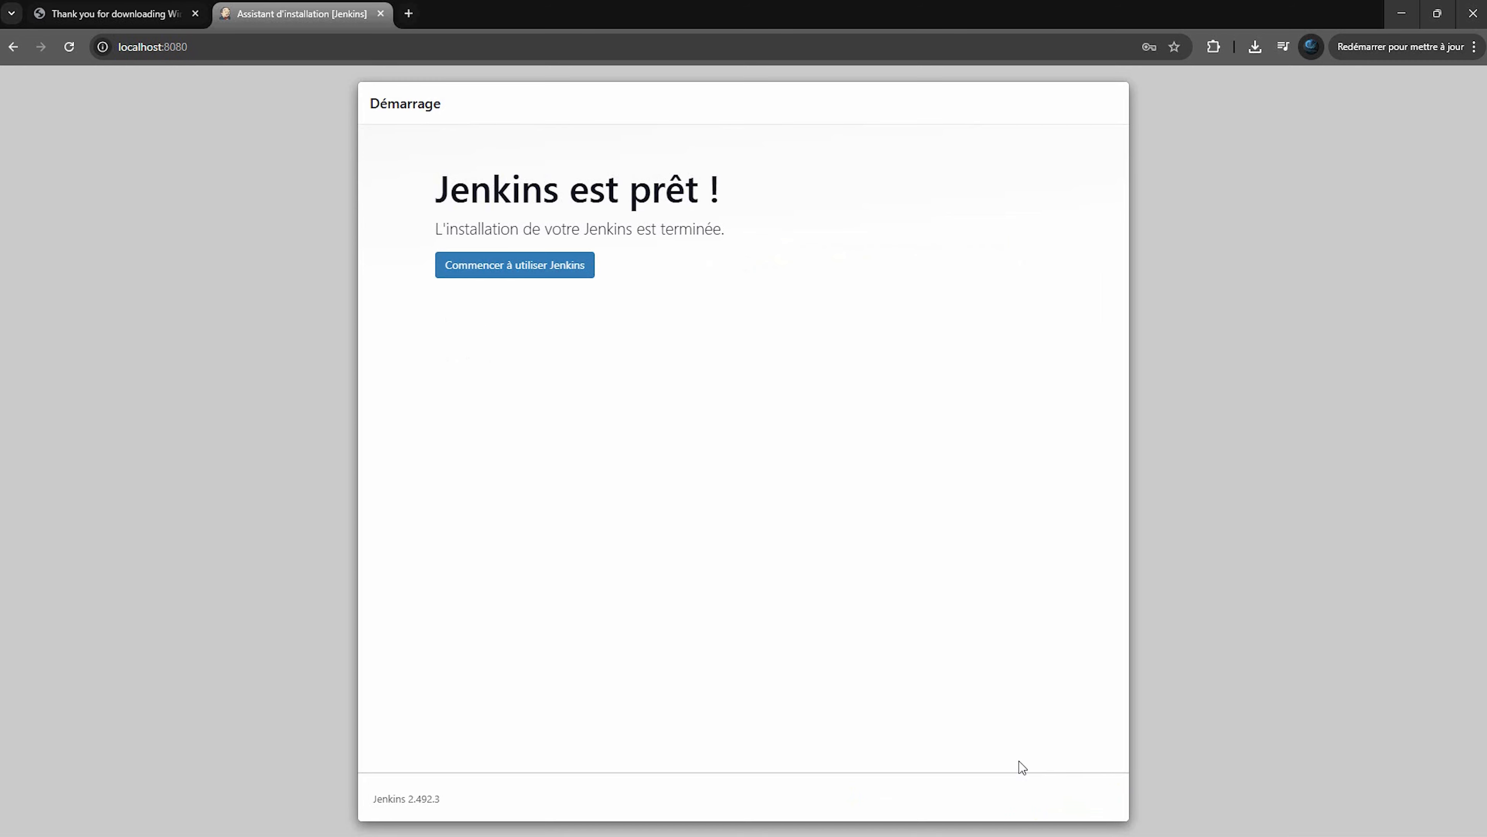
pyautogui.click(547, 272)
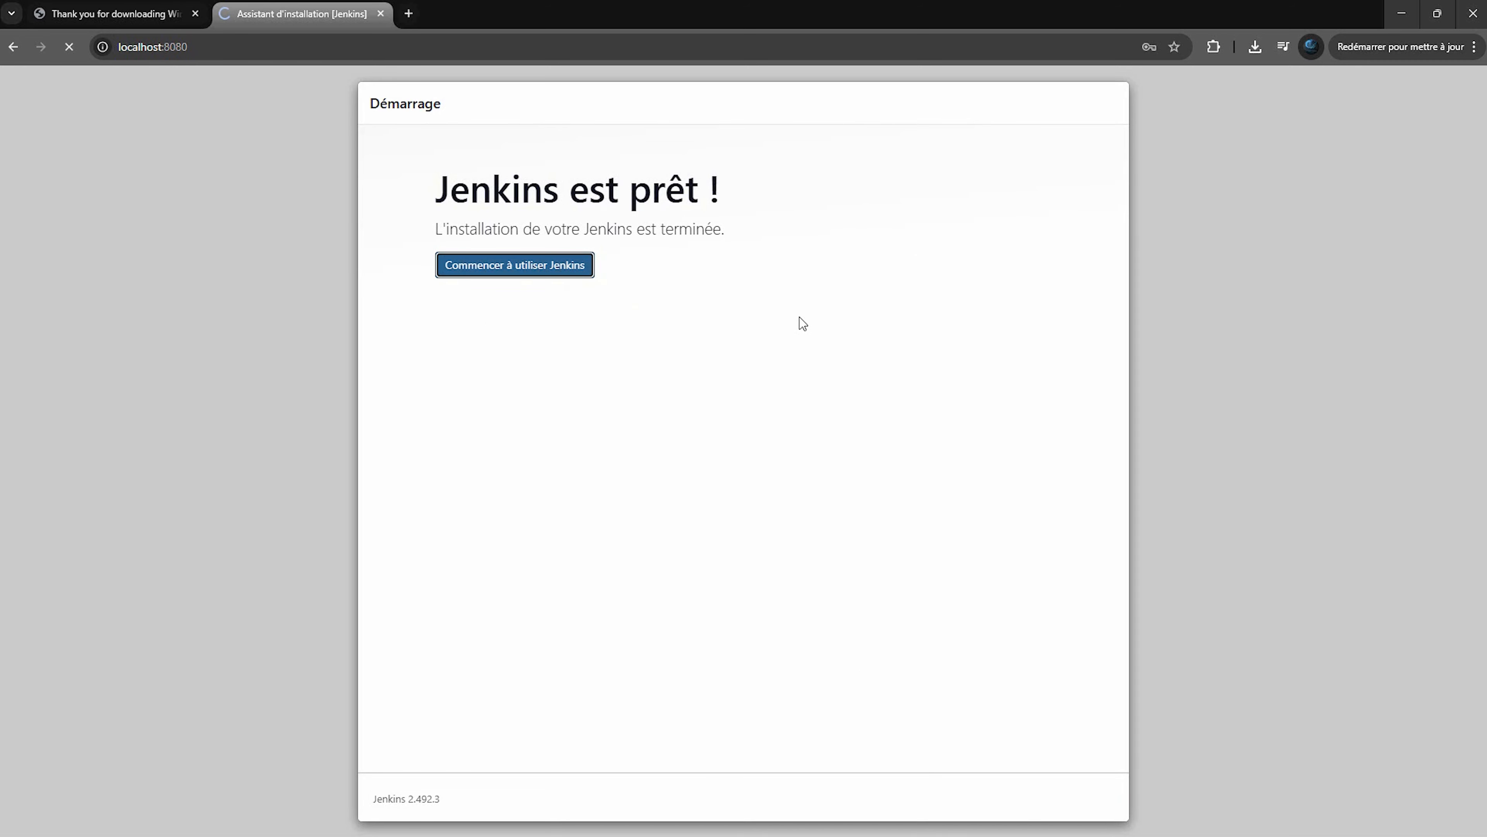